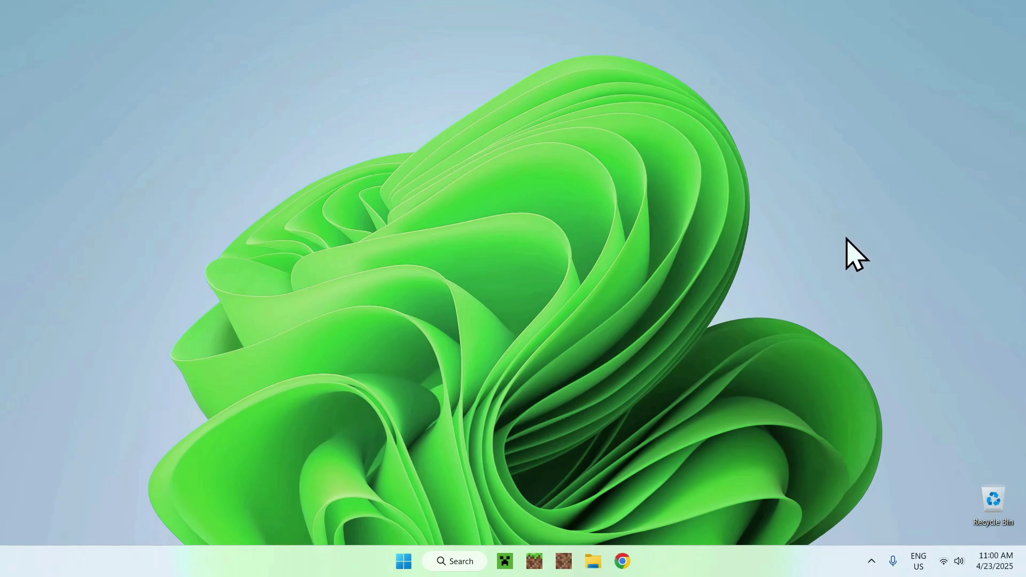
- Open Chrome, search Google for Modrinth and open the modrinth.com website
left_click(623, 562)
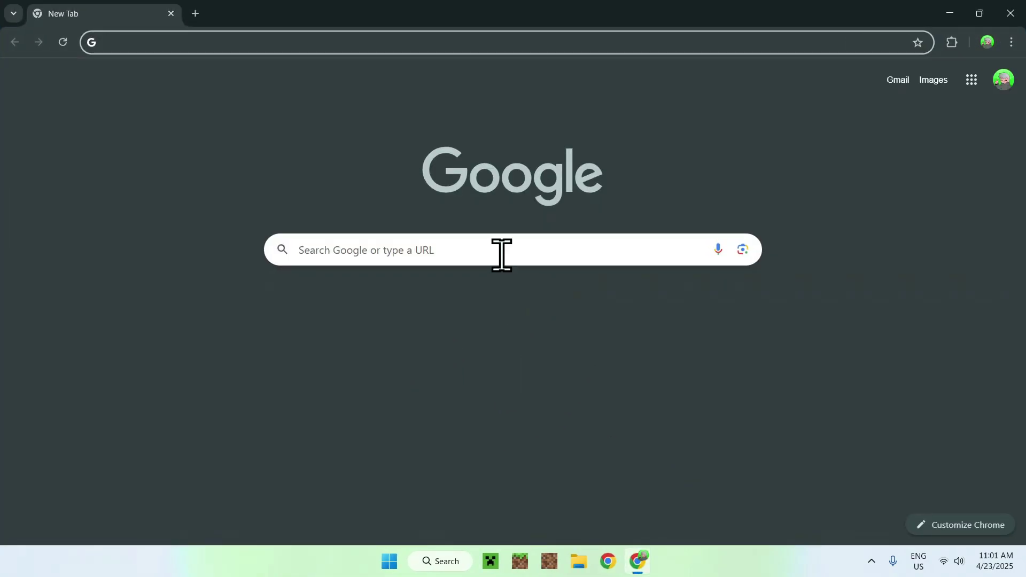
left_click(483, 250)
type("Modrinth")
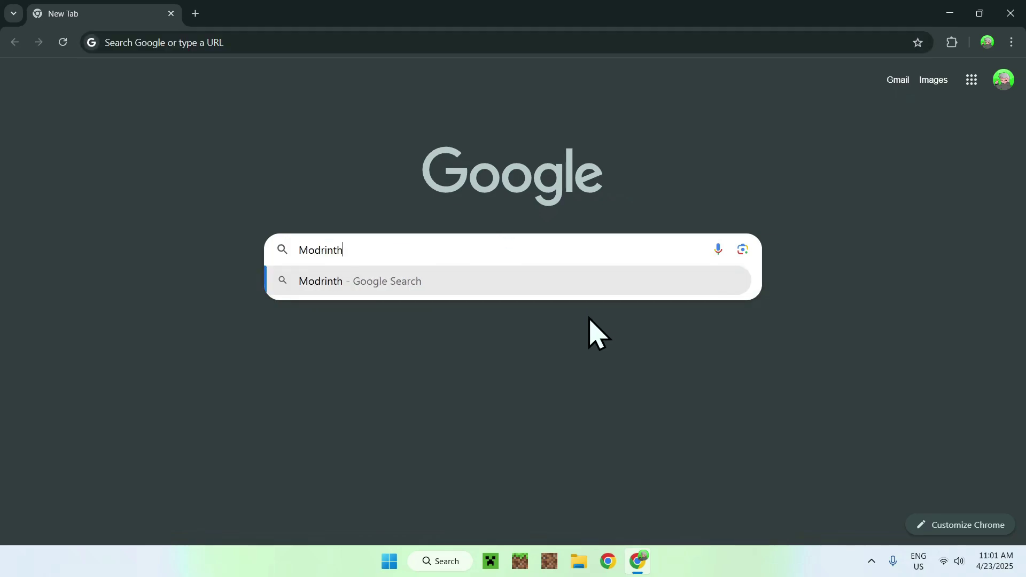
key("Return")
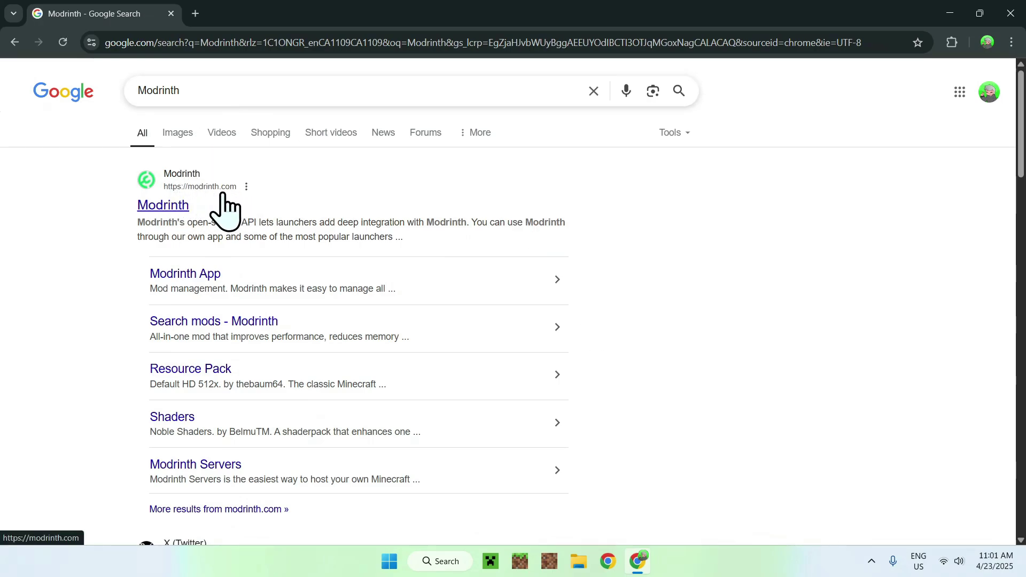
left_click(166, 205)
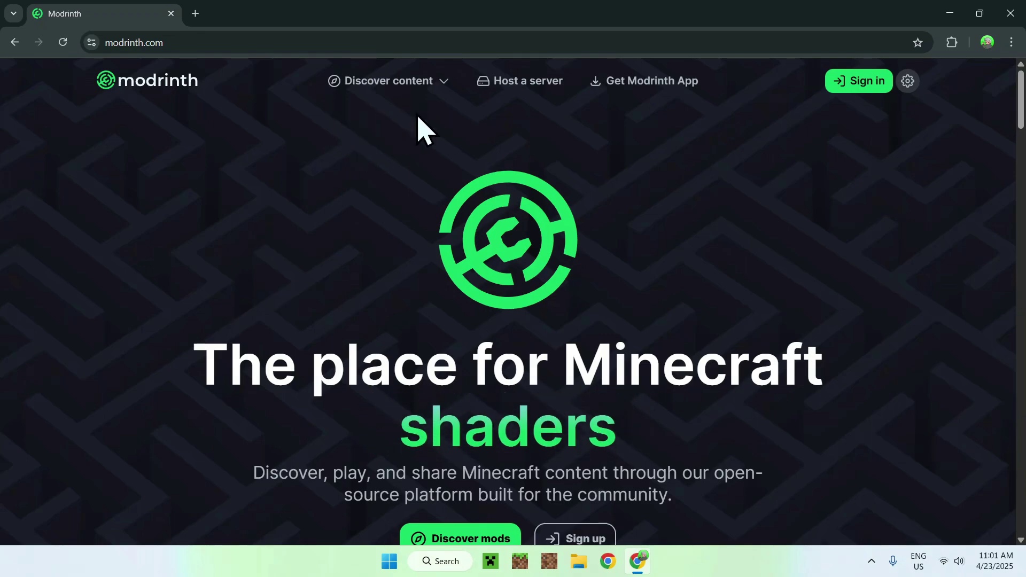
- Search Modrinth's mods for "Flashback" and open the page of the Flashback mod by Moulberry
mouse_move(385, 94)
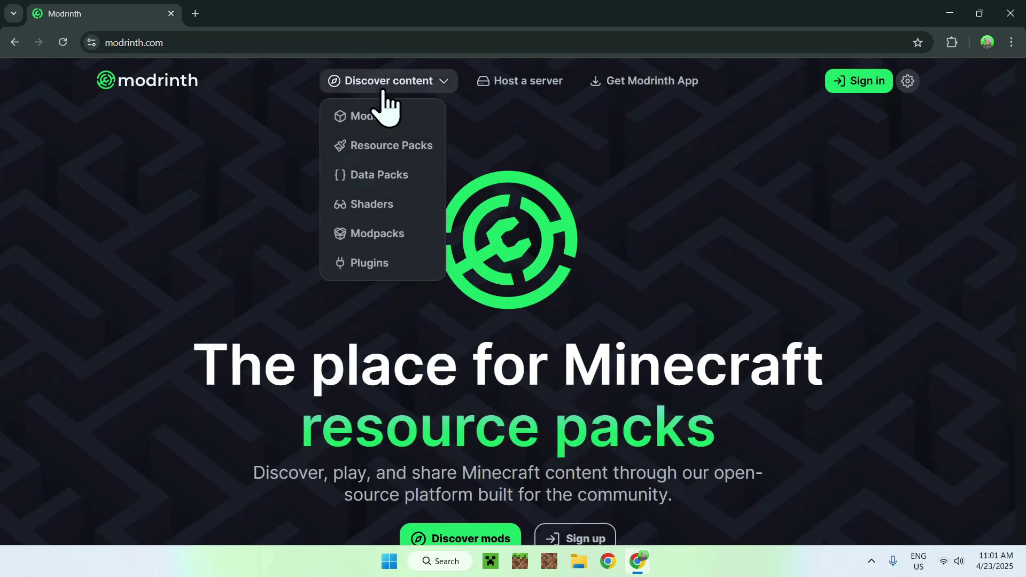
left_click(409, 120)
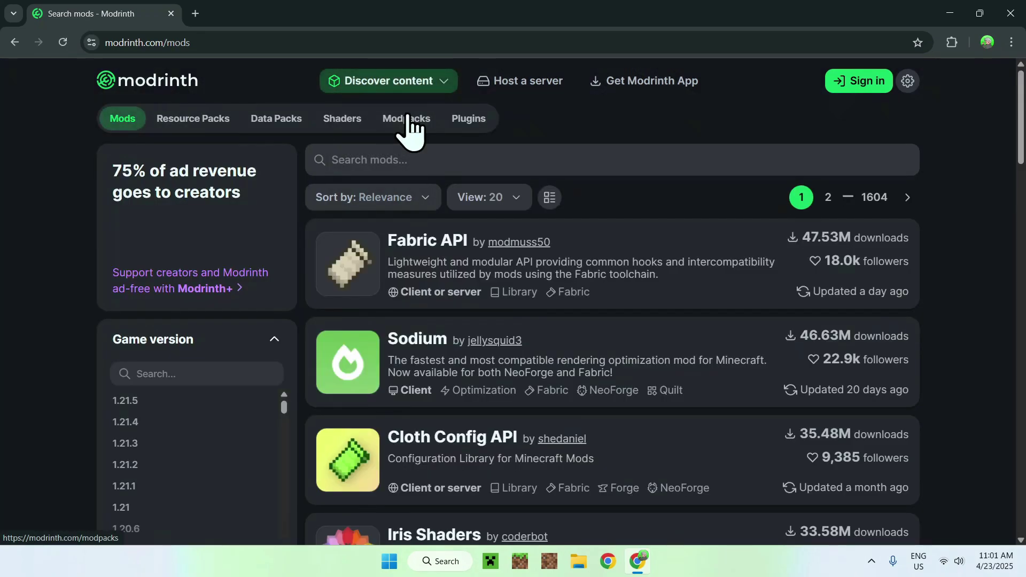
left_click(455, 161)
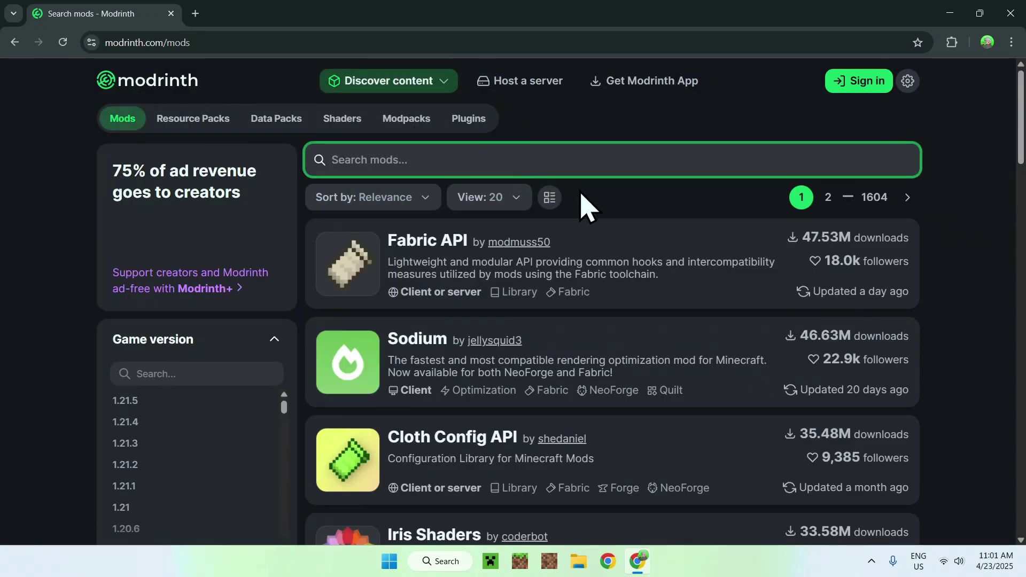
type("Flashback")
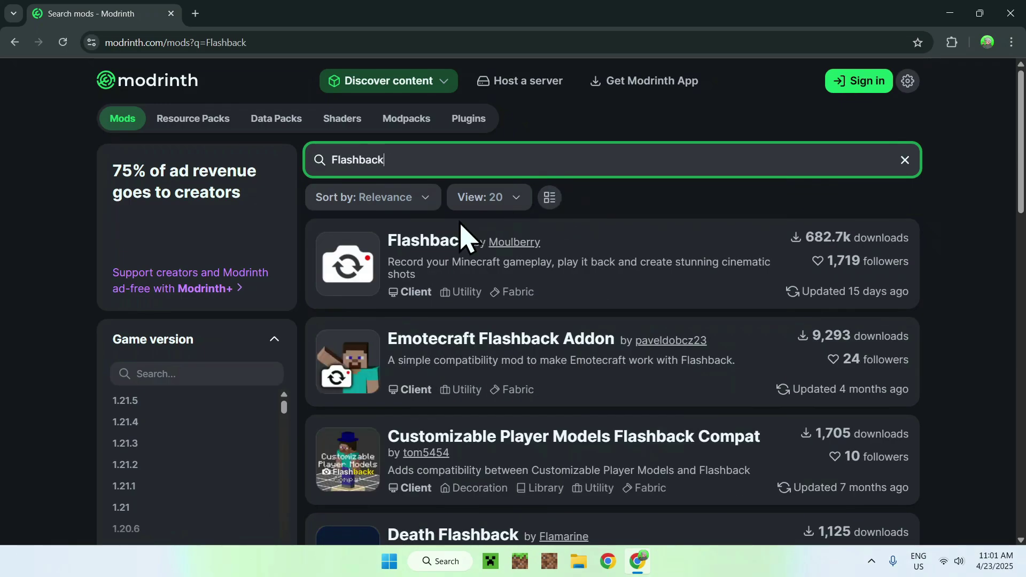
left_click(425, 240)
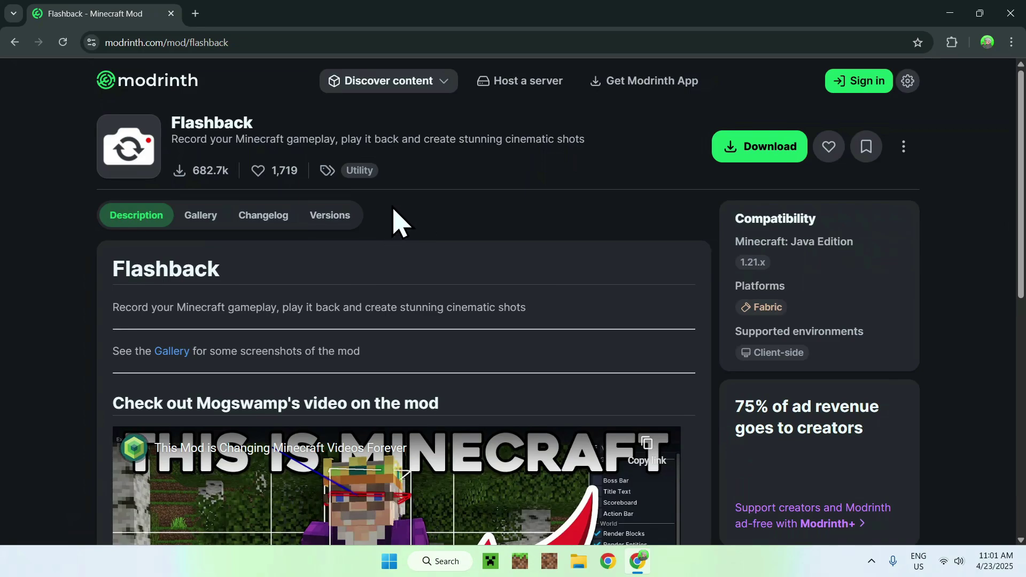
- Filter the Flashback versions by game version 1.21.5 and download release 0.31.1
left_click(328, 221)
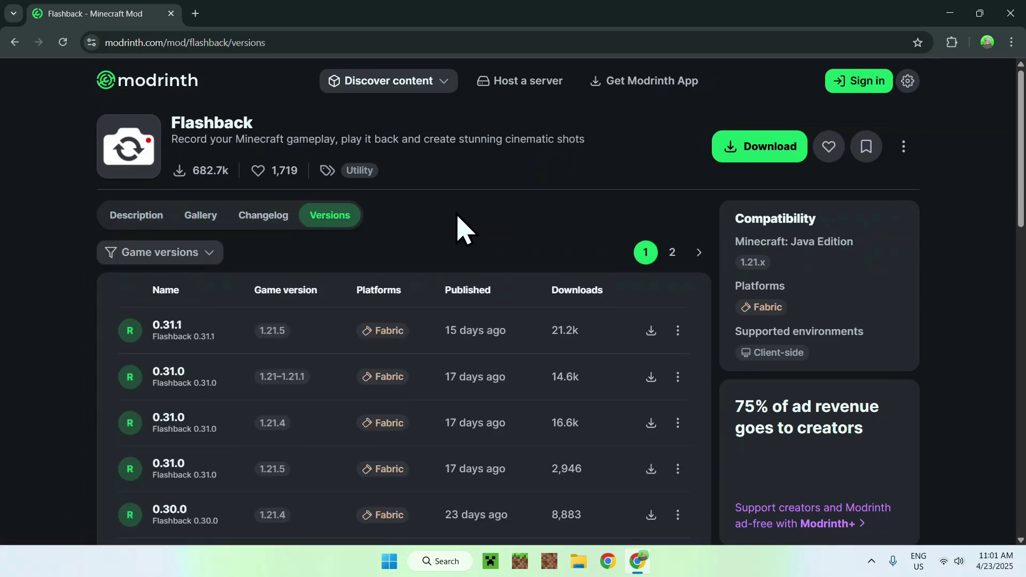
left_click(167, 255)
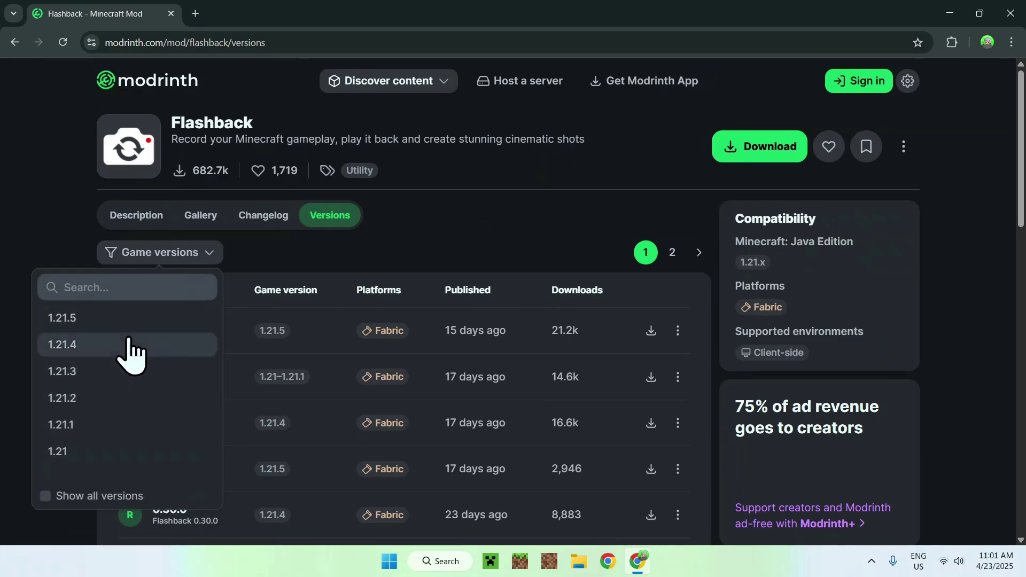
left_click(128, 320)
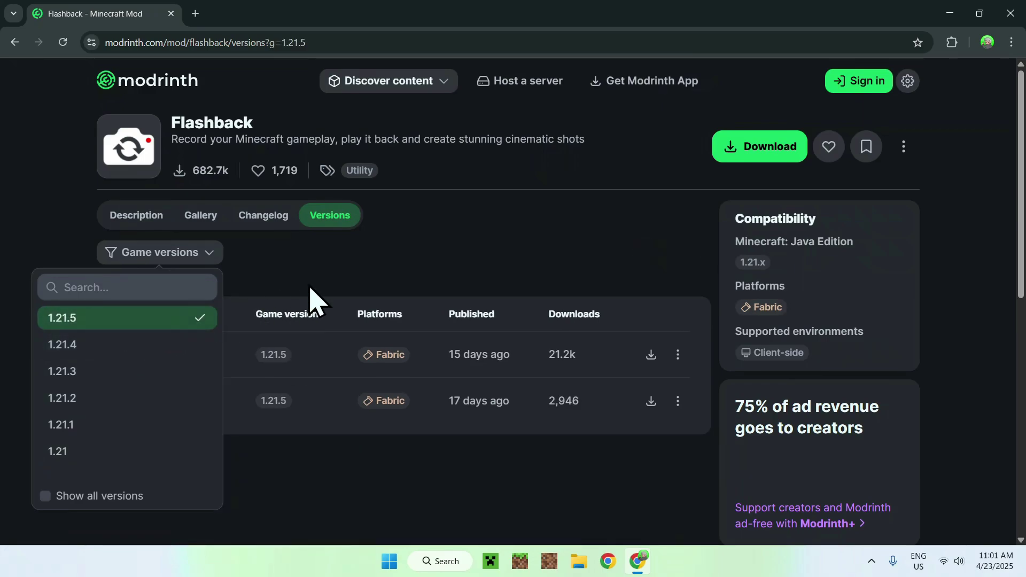
left_click(380, 277)
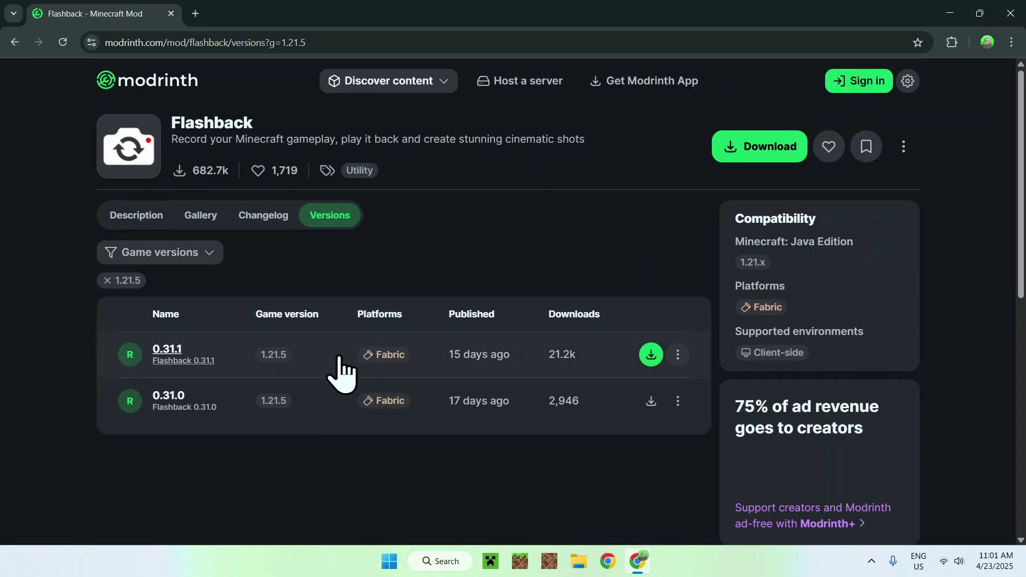
left_click(652, 355)
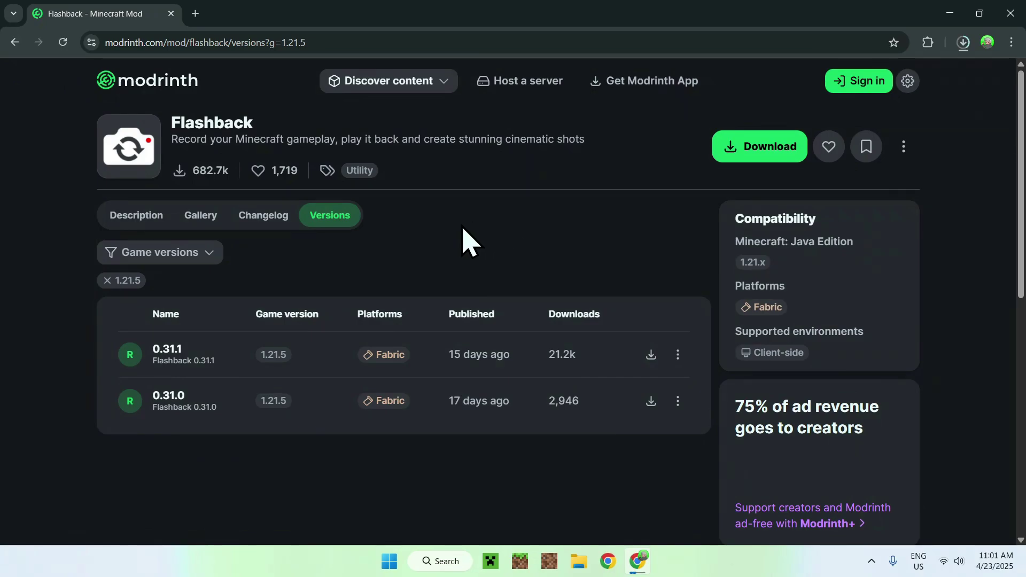
- Open the details of Flashback 0.31.1 and go to its required dependency, Fabric API
left_click(168, 350)
scroll(53, 369, "down", 3)
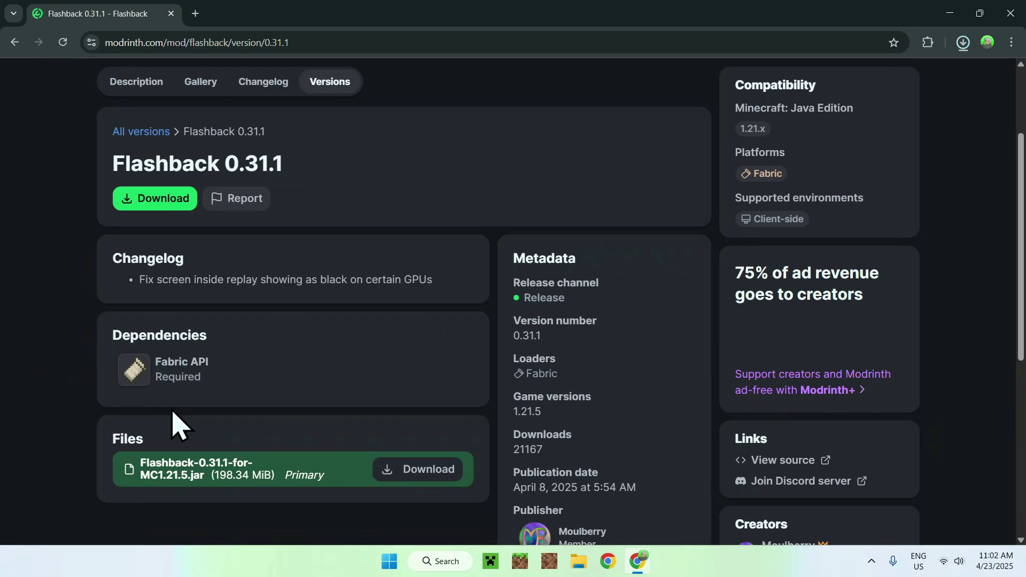
left_click(229, 370)
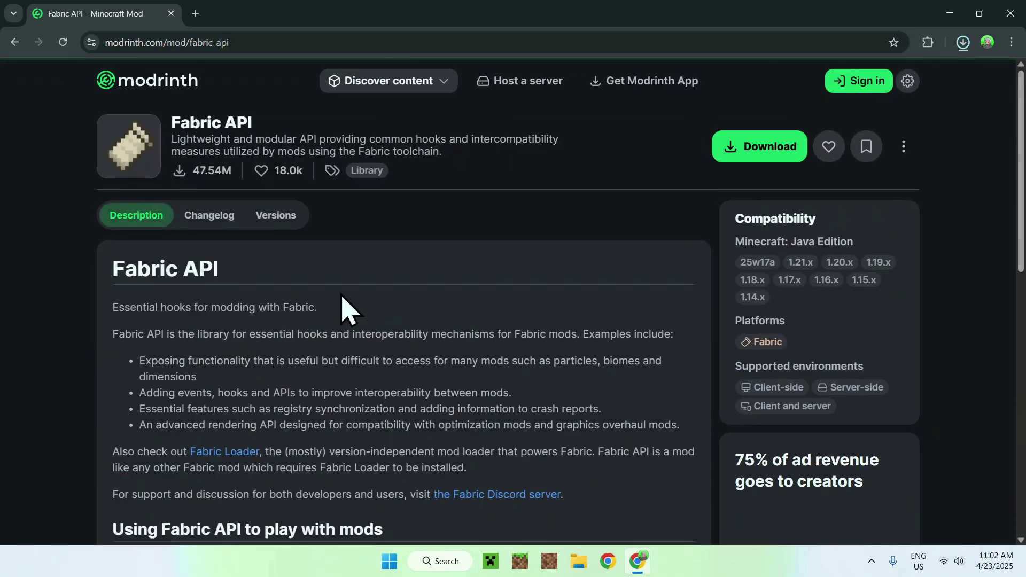
- Filter the Fabric API versions by game version 1.21.5 and download release 0.121.0+1.21.5
left_click(274, 216)
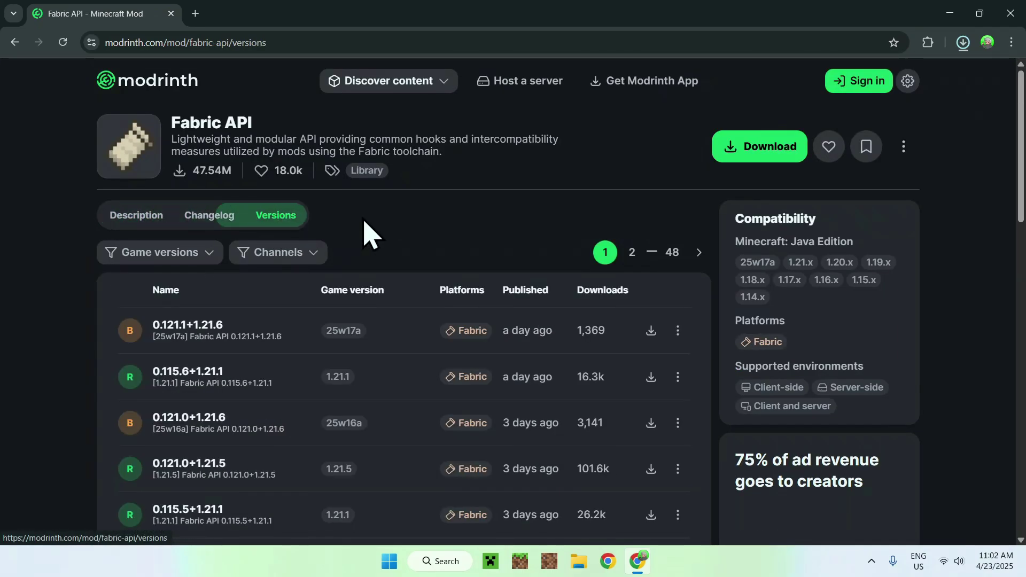
left_click(179, 261)
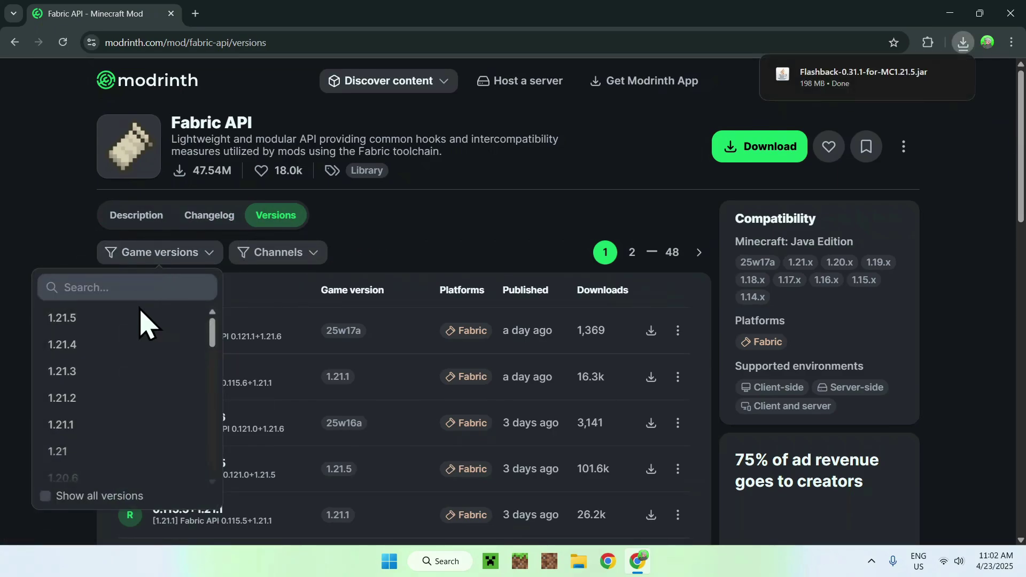
left_click(106, 321)
left_click(437, 233)
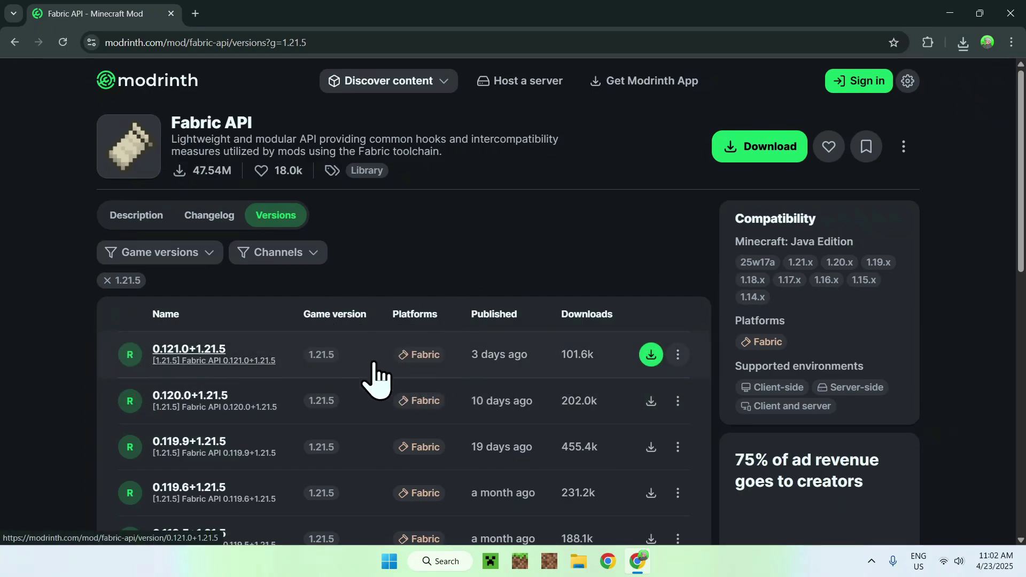
left_click(651, 356)
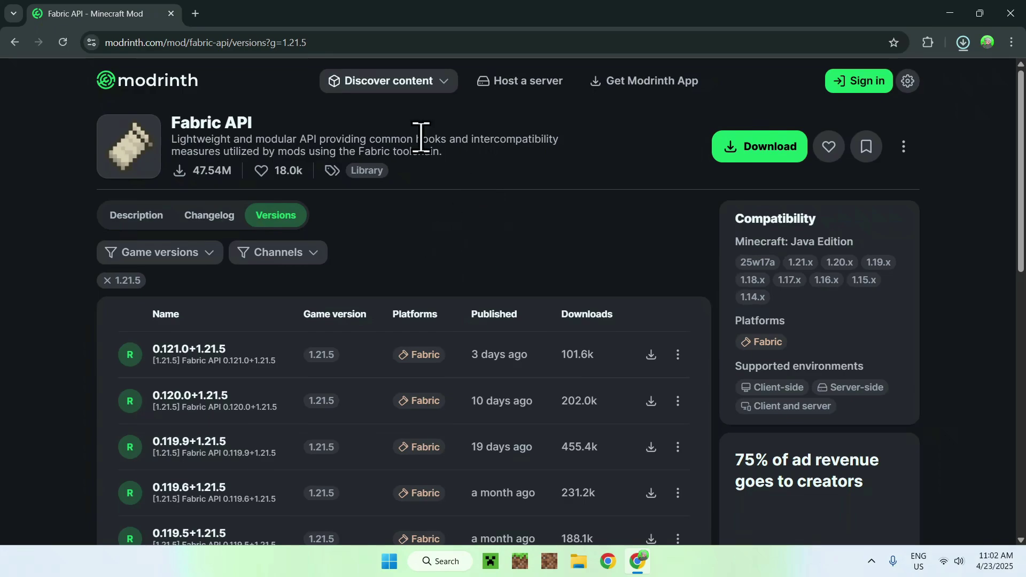
- Search Google for "Fabric Minecraft" in a new tab and open the fabricmc.net website
left_click(195, 14)
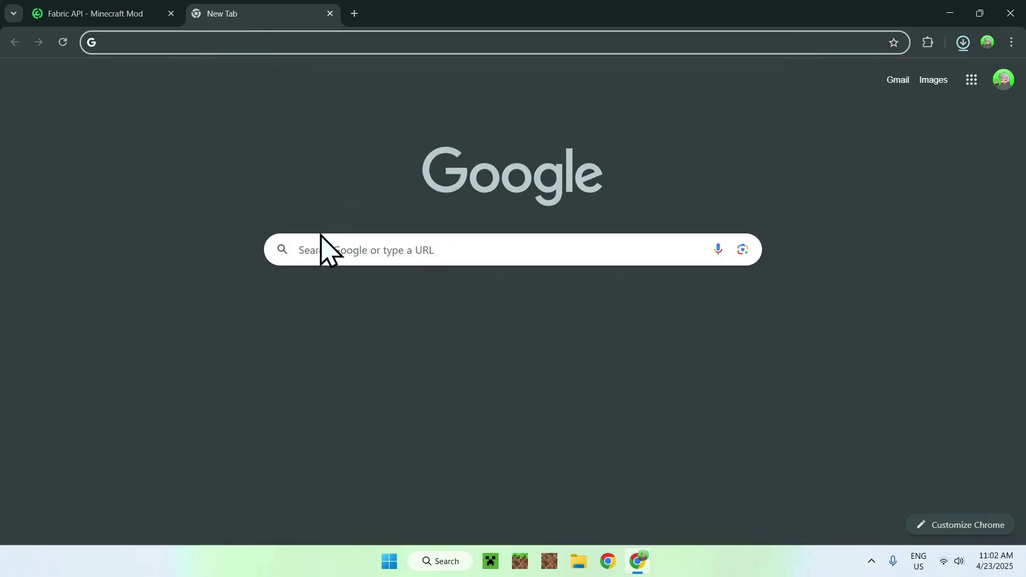
left_click(300, 250)
type("F")
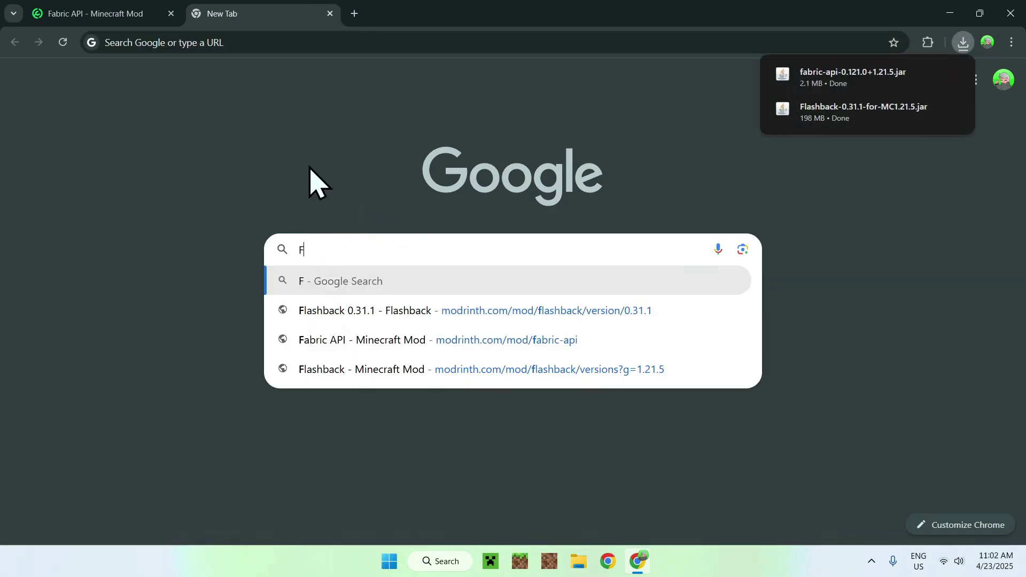
type("abric Mine")
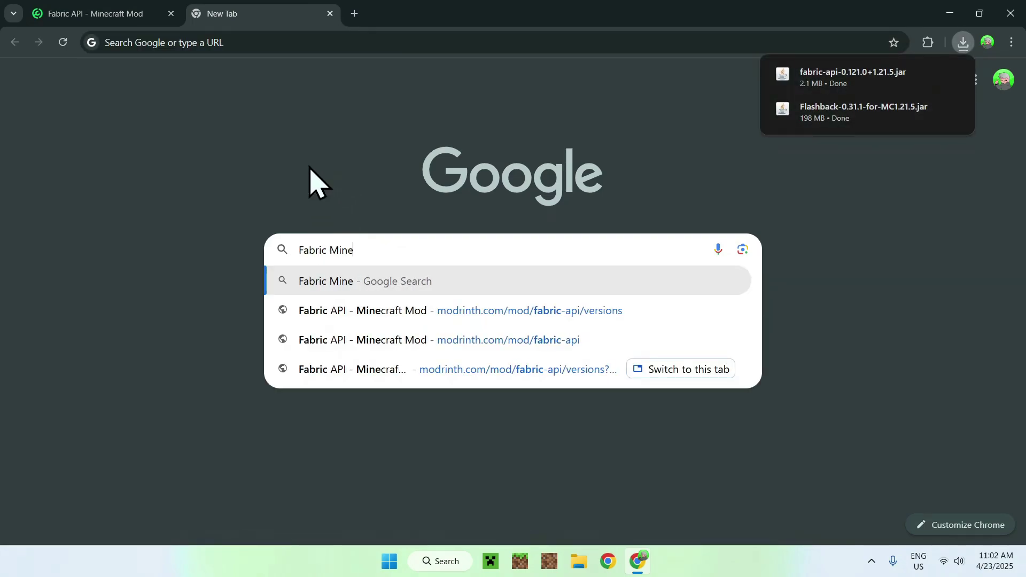
type("craft")
key("Return")
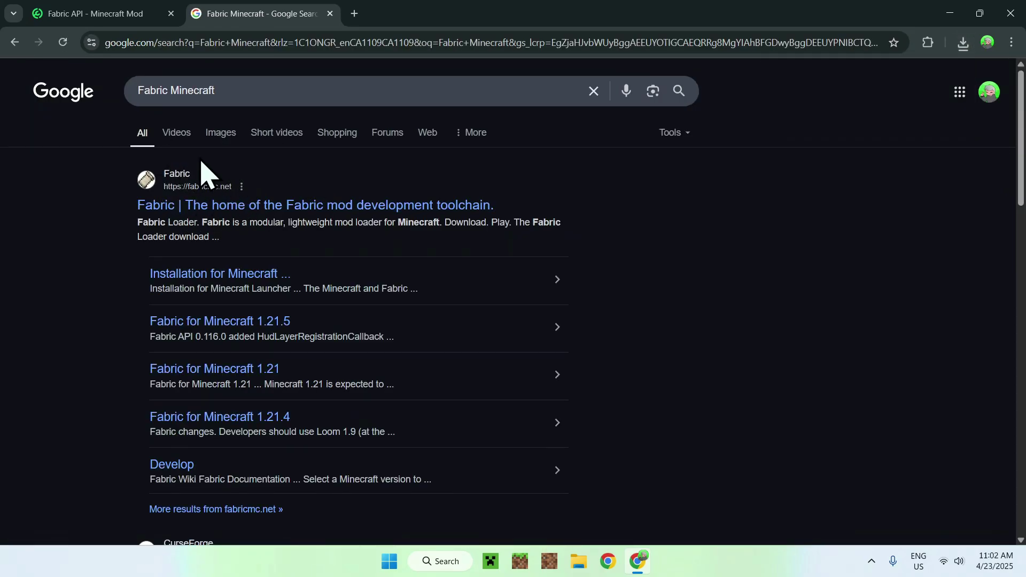
left_click(179, 207)
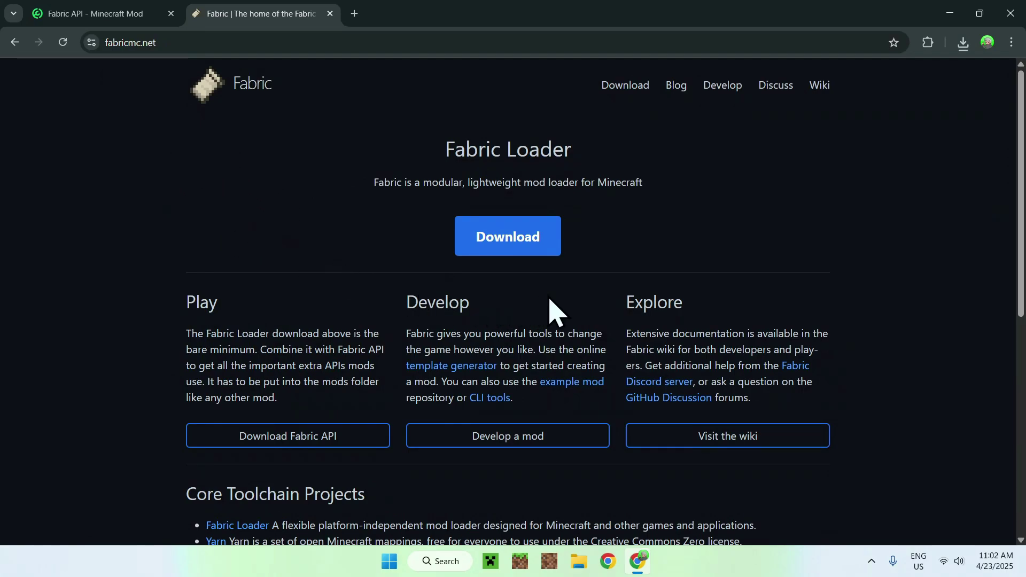
- Download the Fabric installer for Windows and close the browser
left_click(497, 244)
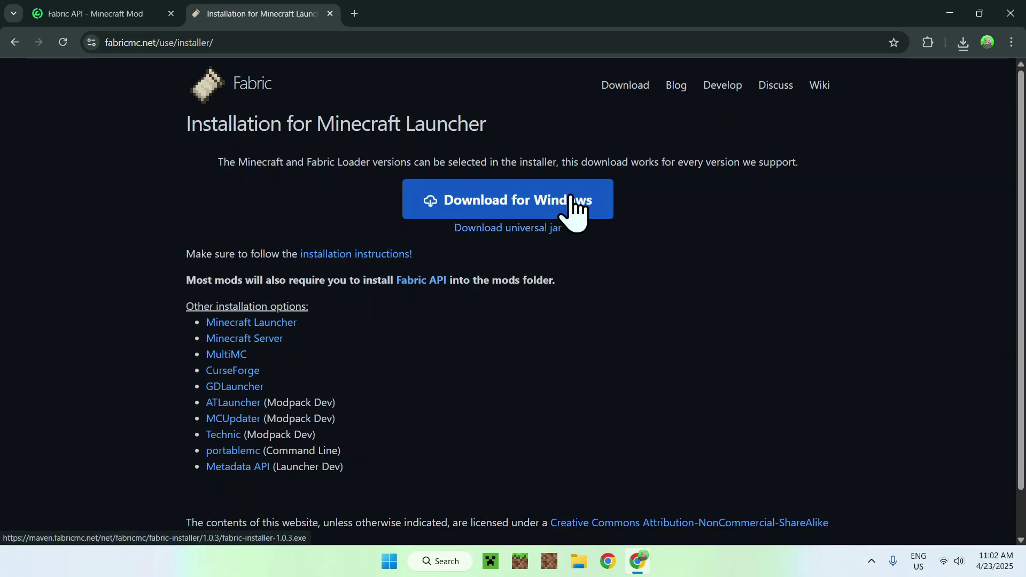
left_click(513, 200)
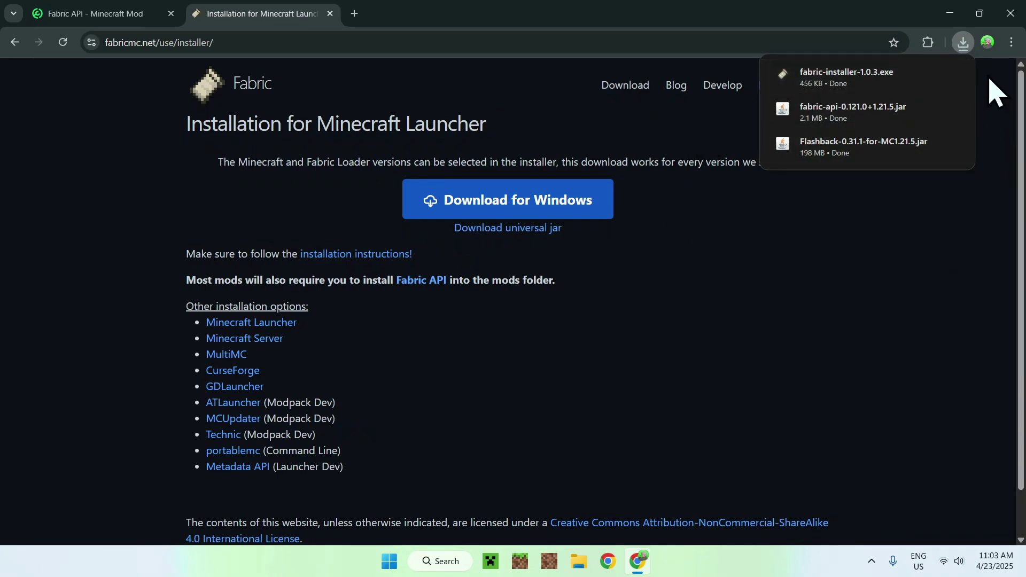
left_click(1010, 13)
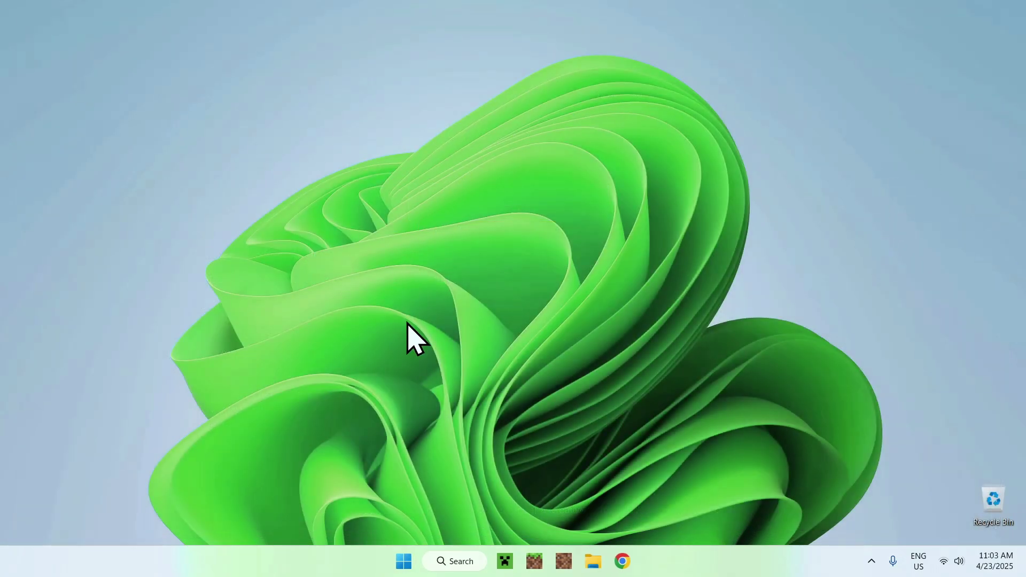
- Open the Downloads folder in File Explorer and run fabric-installer-1.0.3.exe
left_click(592, 562)
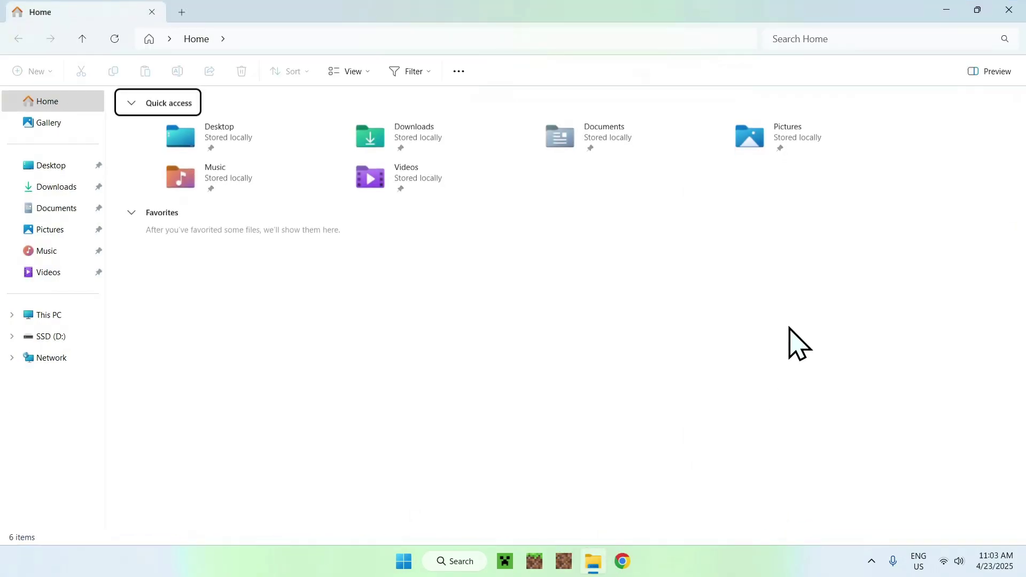
left_click(48, 187)
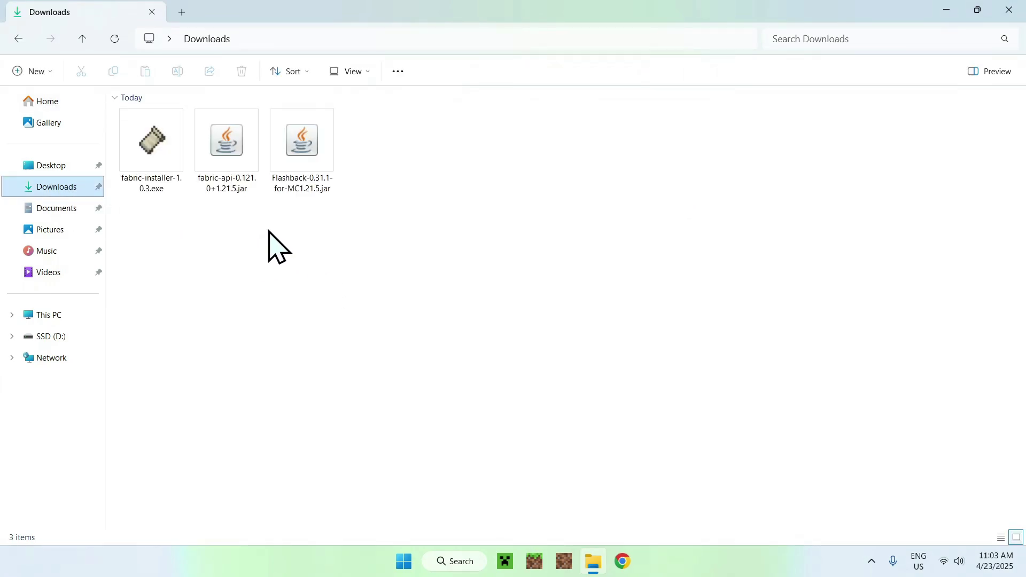
double_click(149, 187)
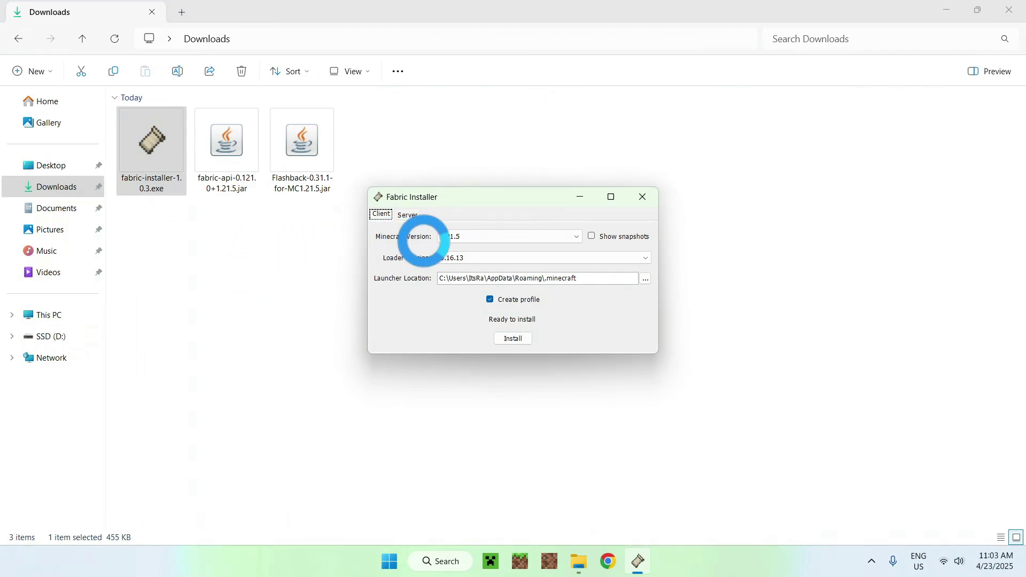
- Install the Fabric client for Minecraft version 1.21.5 and close the installer
left_click(468, 236)
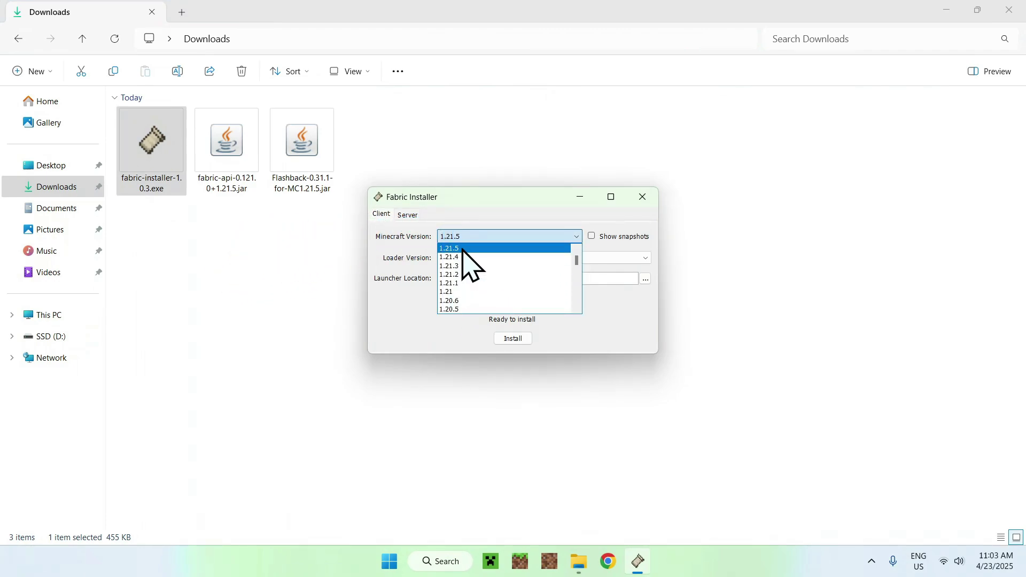
left_click(451, 248)
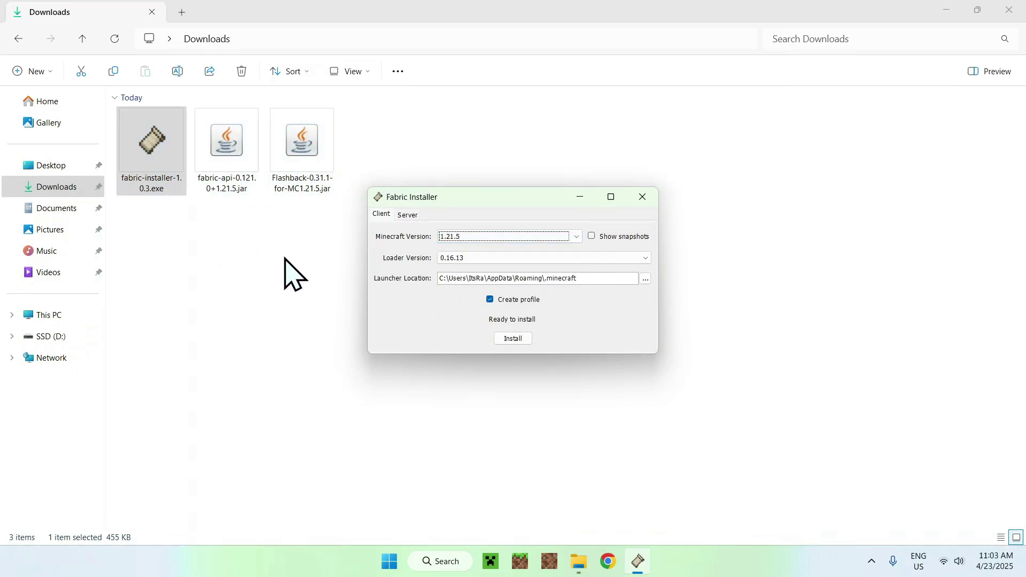
left_click(513, 340)
left_click(512, 304)
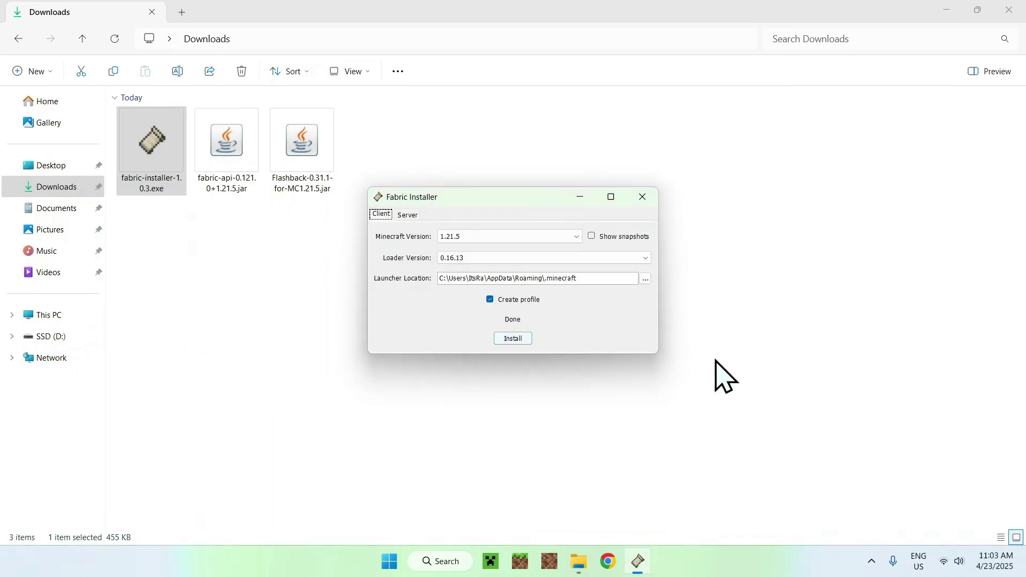
left_click(643, 201)
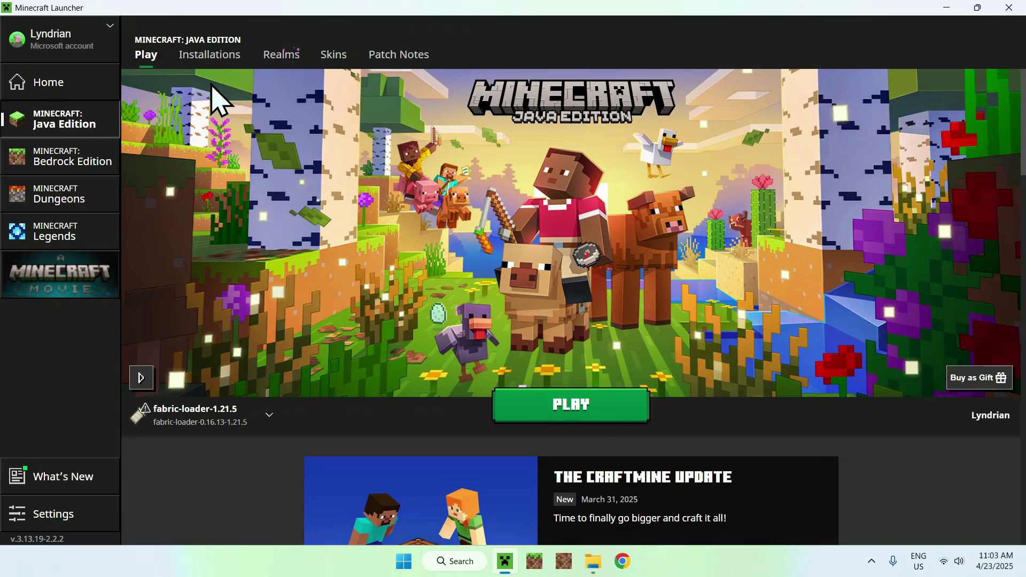
- Open the game folder of the fabric-loader-1.21.5 installation and go into its mods folder
left_click(208, 58)
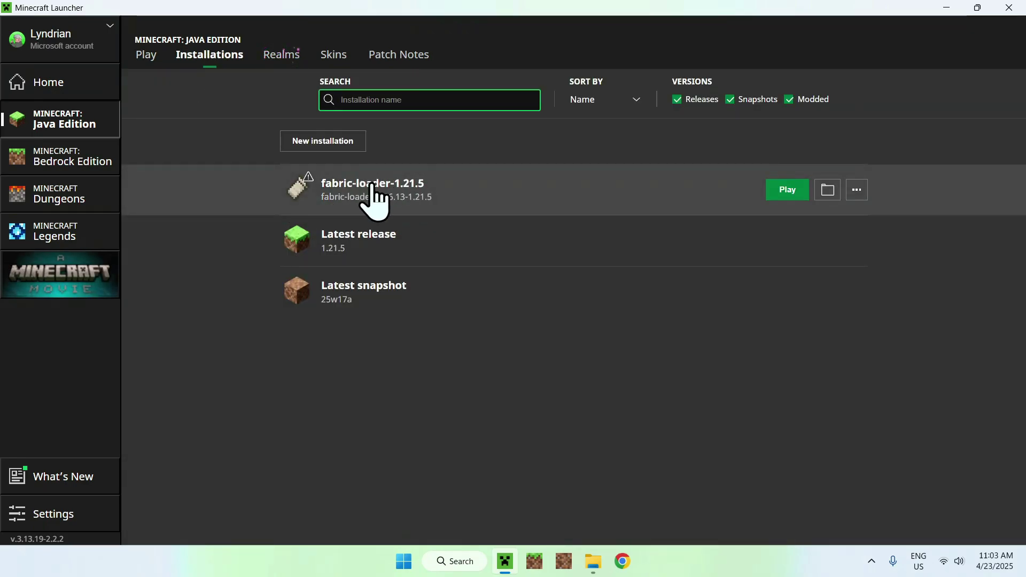
left_click(830, 198)
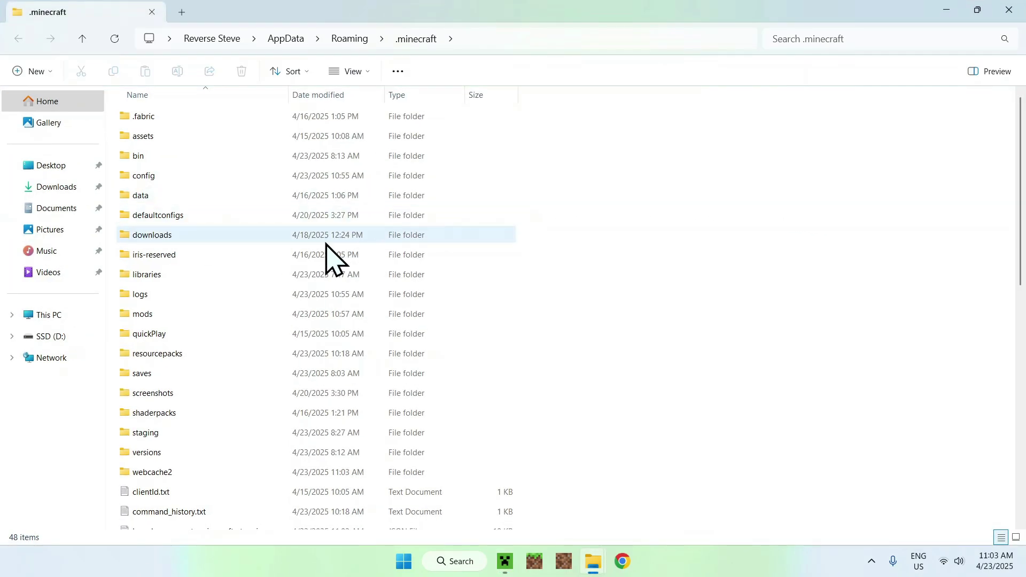
left_click(207, 314)
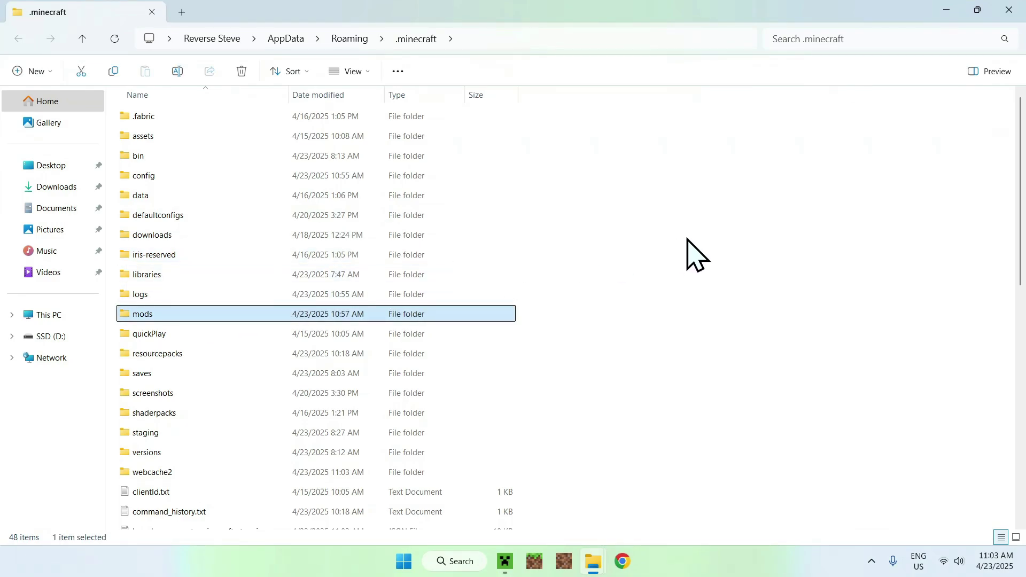
double_click(168, 315)
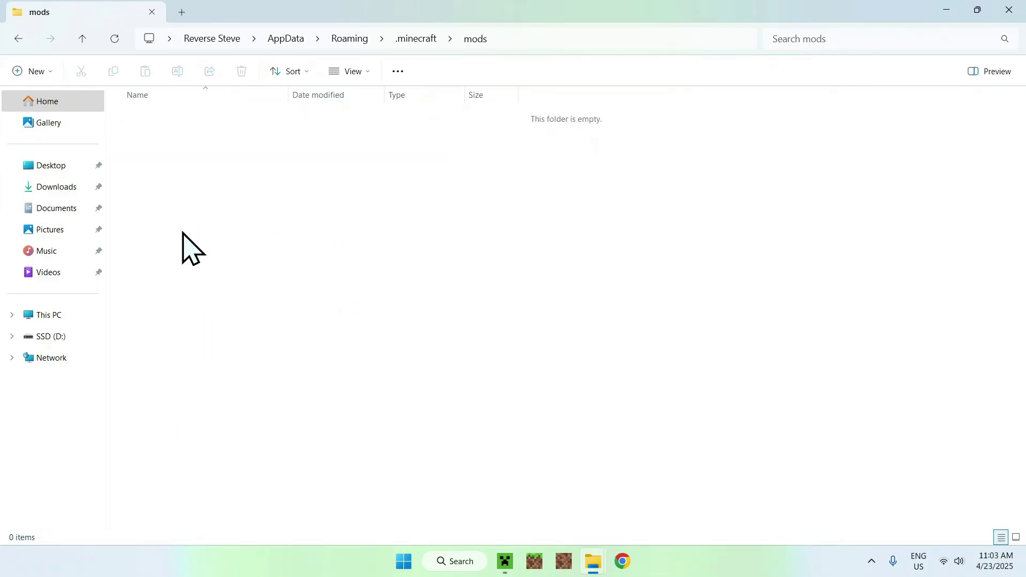
- Copy fabric-api-0.121.0+1.21.5.jar and Flashback-0.31.1-for-MC1.21.5.jar from Downloads into the .minecraft mods folder
left_click(51, 188)
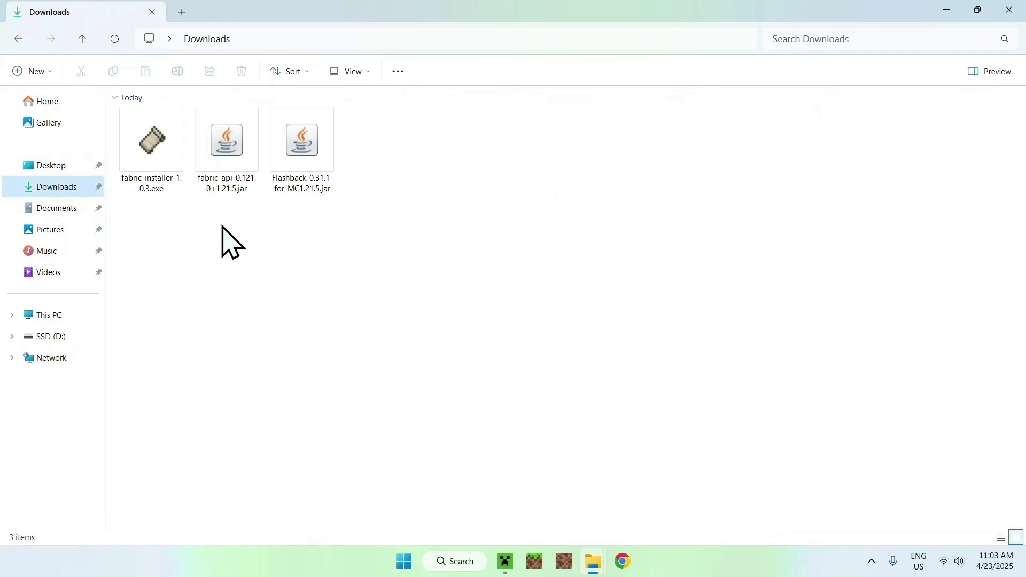
left_click_drag(411, 235, 204, 129)
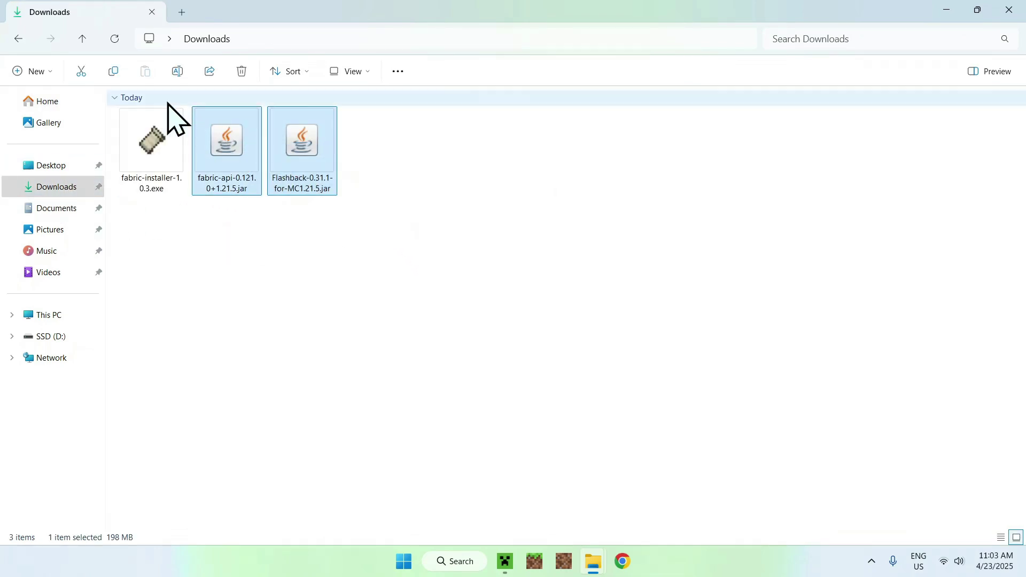
left_click(113, 73)
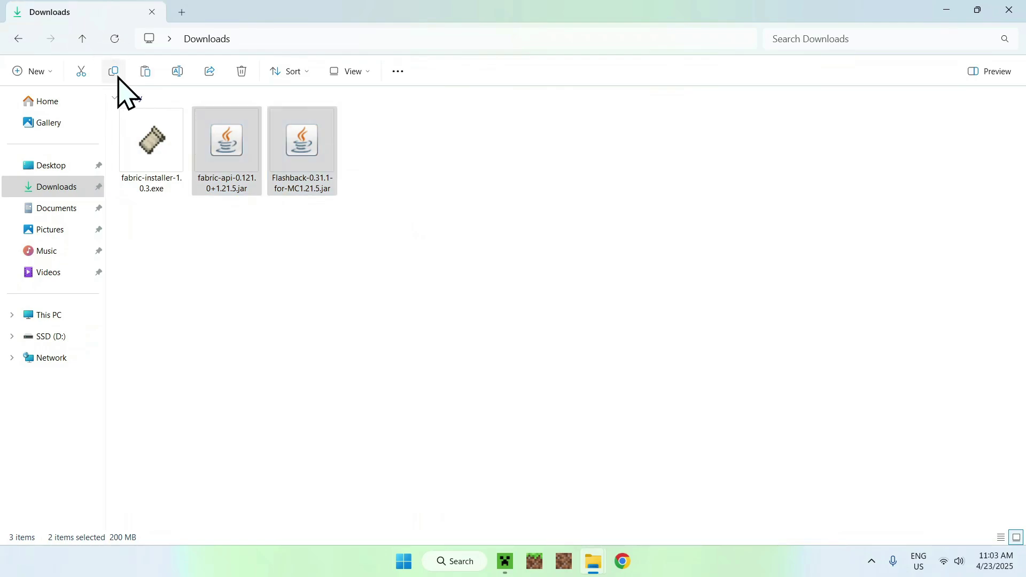
left_click(18, 38)
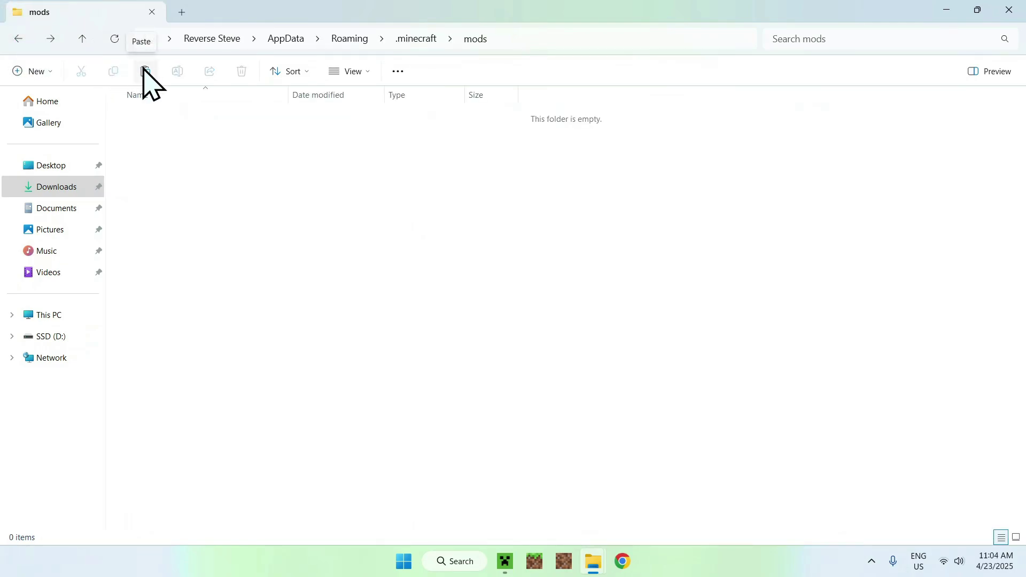
left_click(143, 70)
left_click(245, 172)
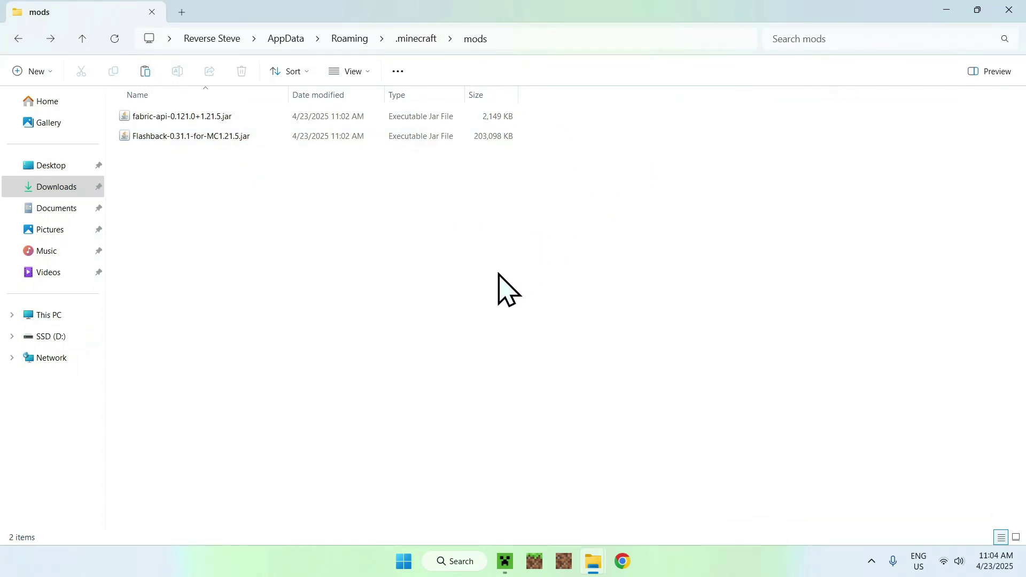
- Switch to Minecraft Launcher, start the game with the fabric-loader-1.21.5 installation and maximize the game window
left_click(505, 561)
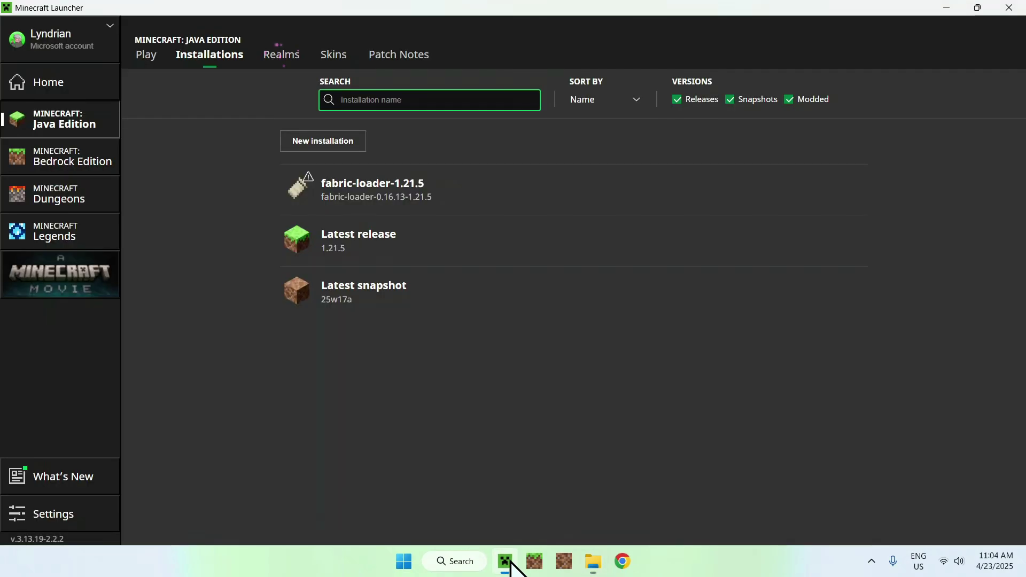
left_click(152, 75)
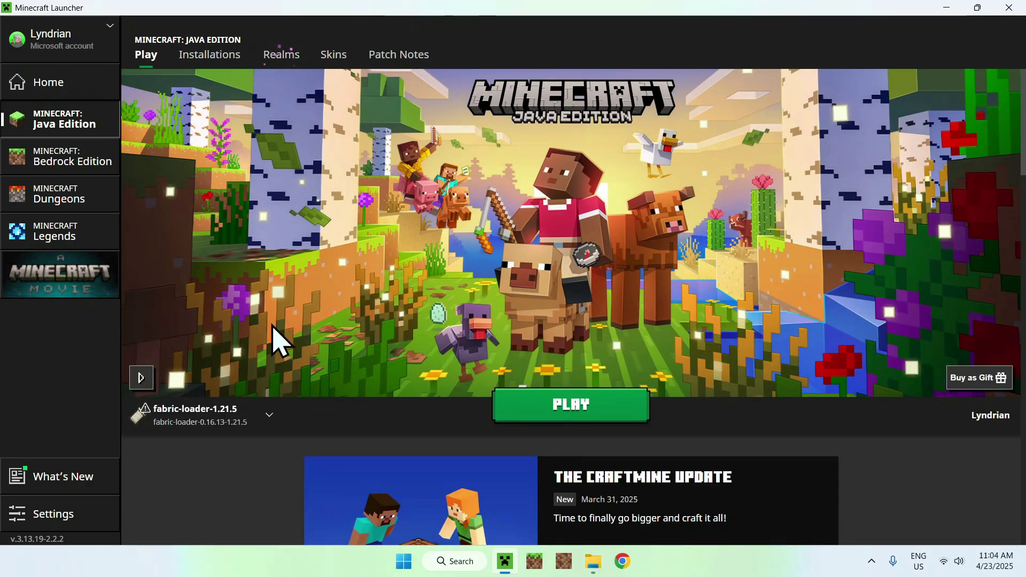
left_click(573, 409)
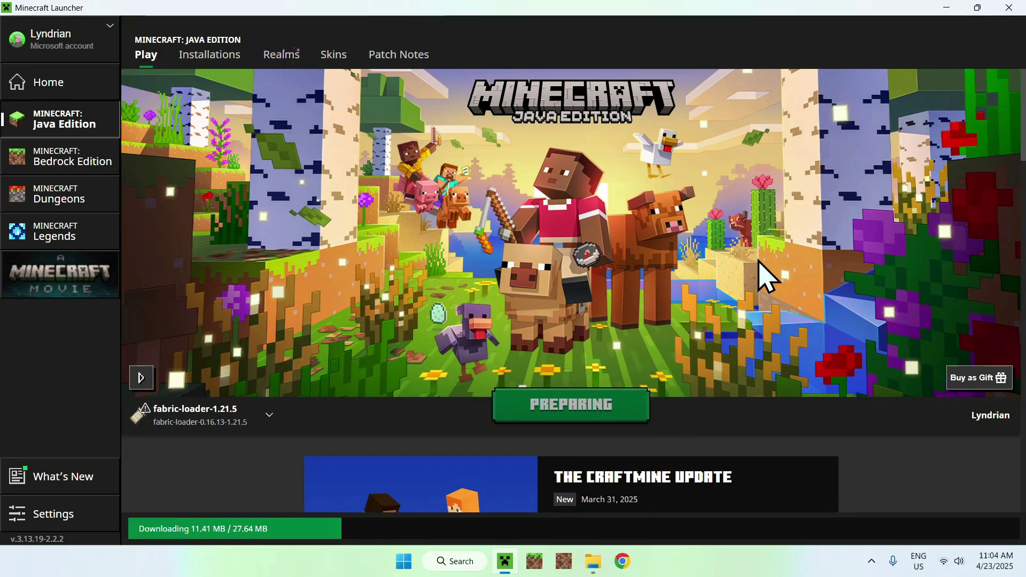
key("alt+Tab")
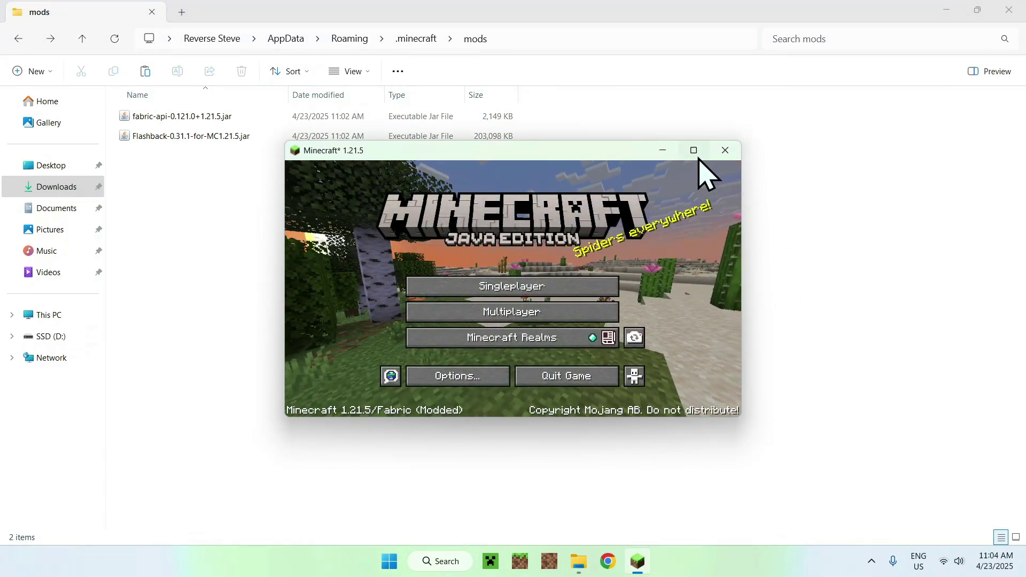
left_click(695, 152)
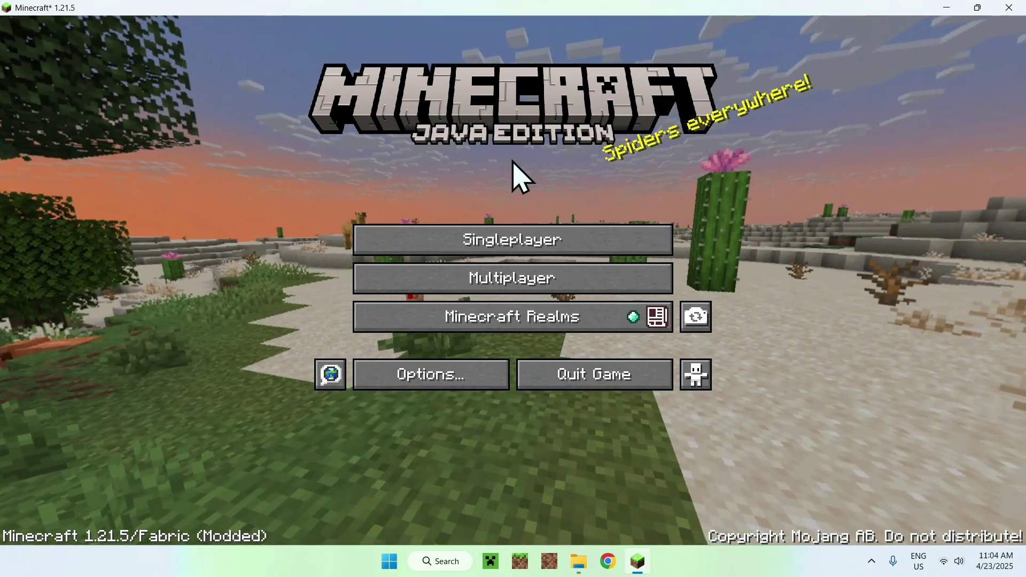
- Load the Tutorials singleplayer world and start a Flashback recording from the game menu
left_click(526, 238)
left_click(324, 123)
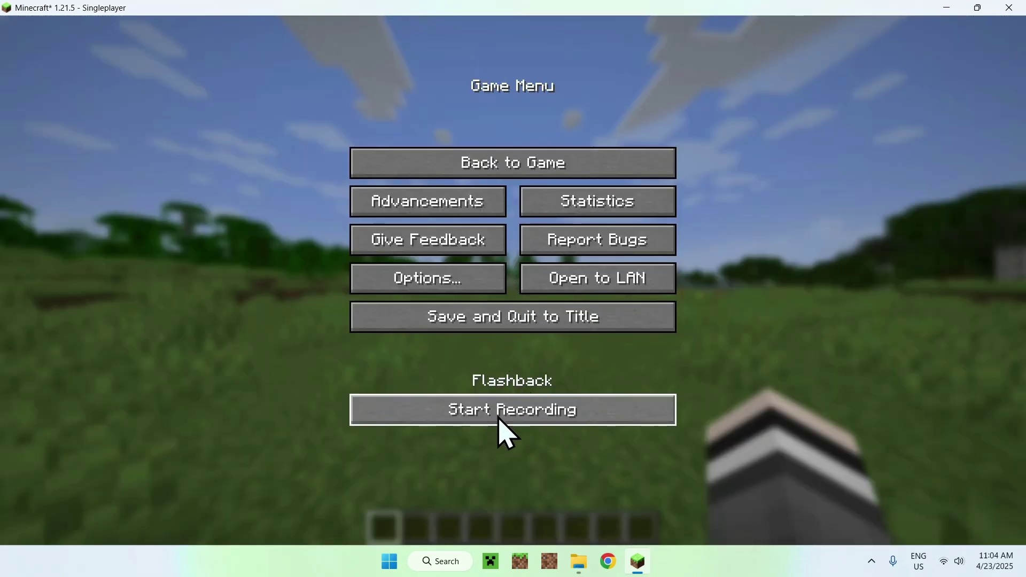
left_click(521, 417)
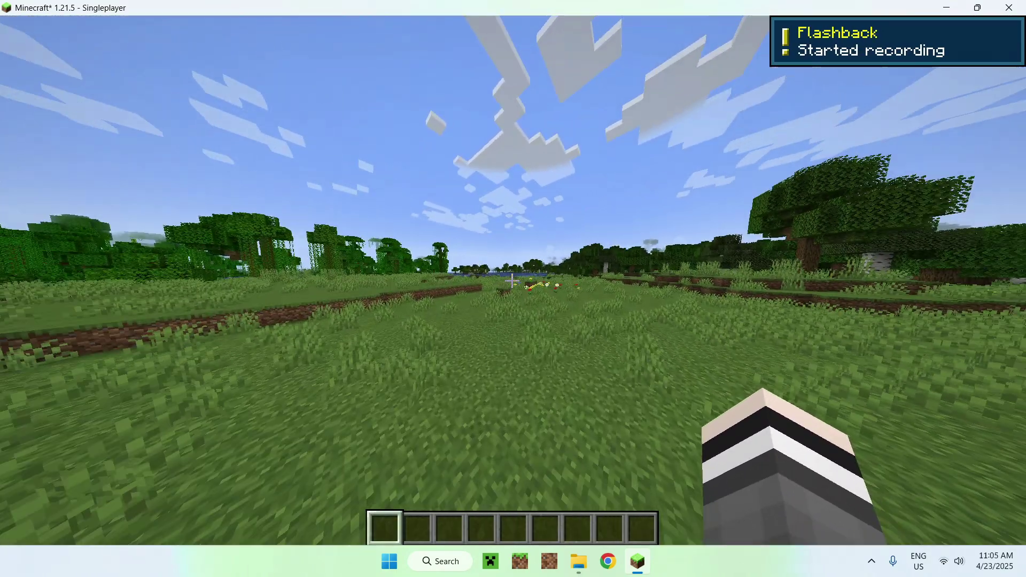
- Walk the player forward across the grassland to the edge of the lake while Flashback records
key("w")
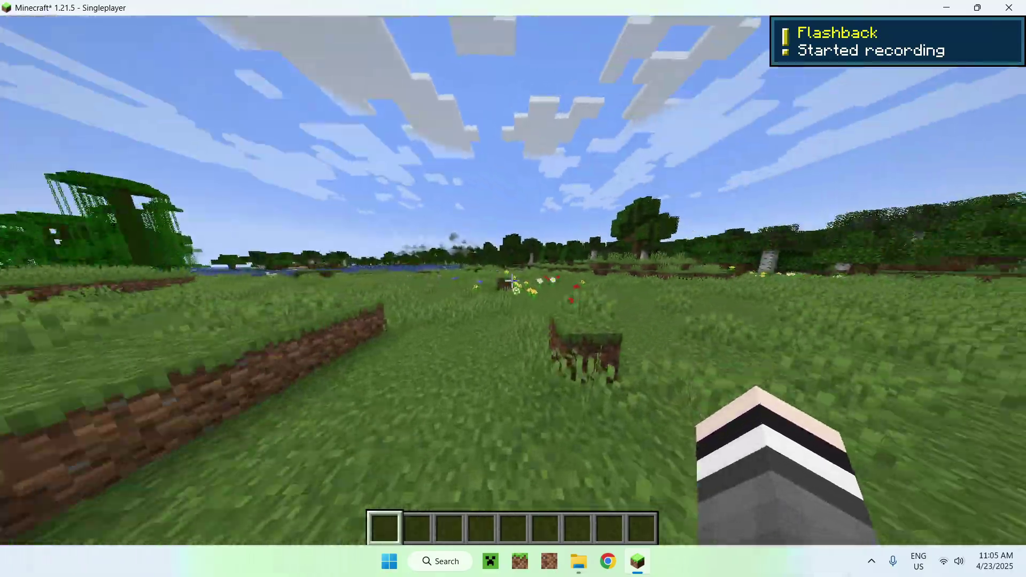
key("w")
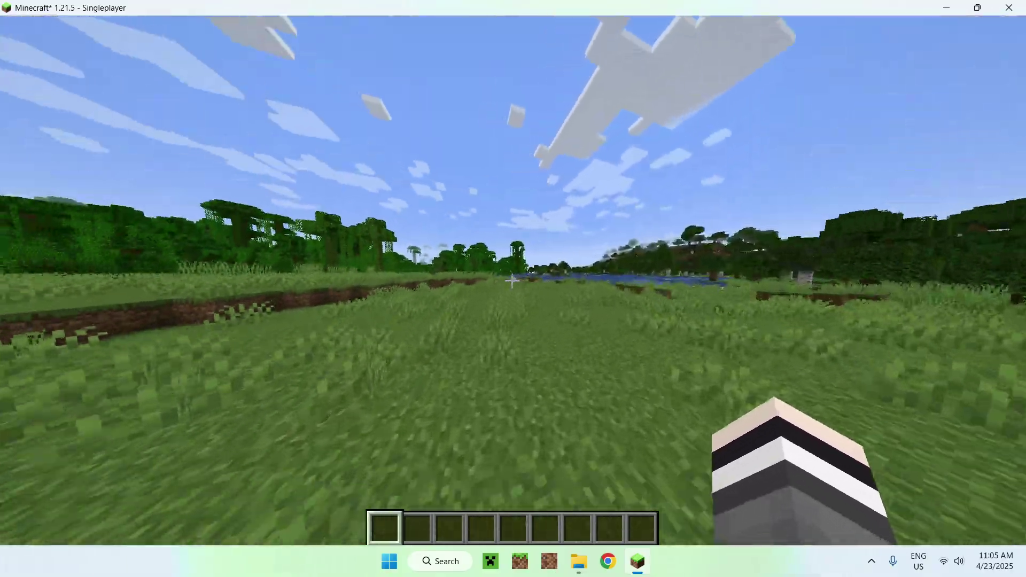
key("w")
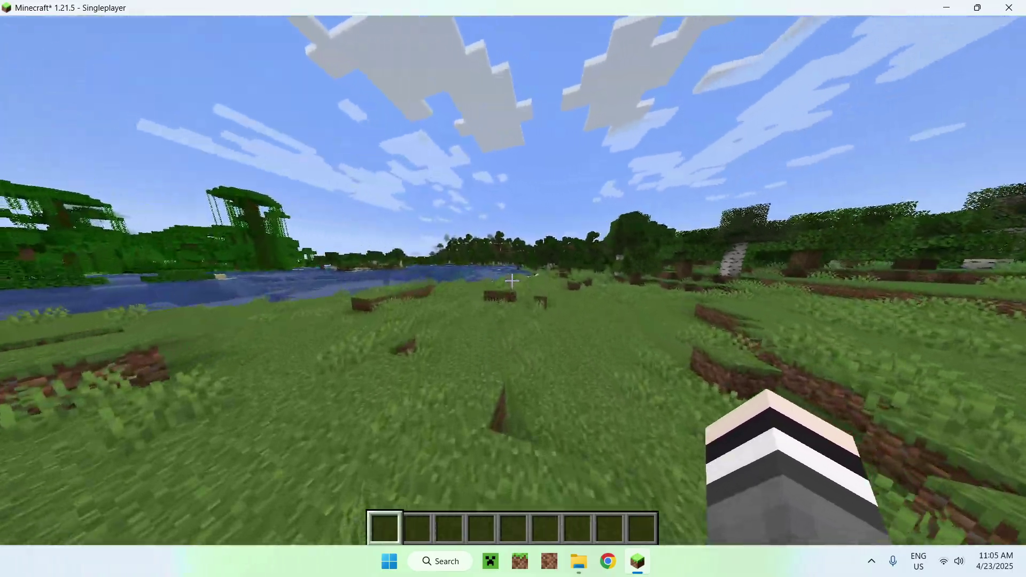
key("w")
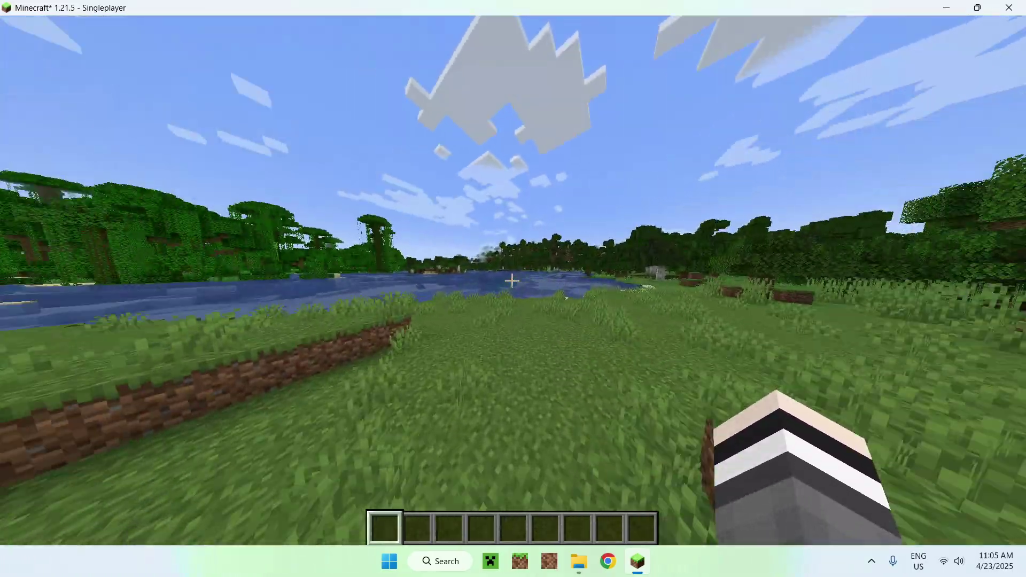
key("w")
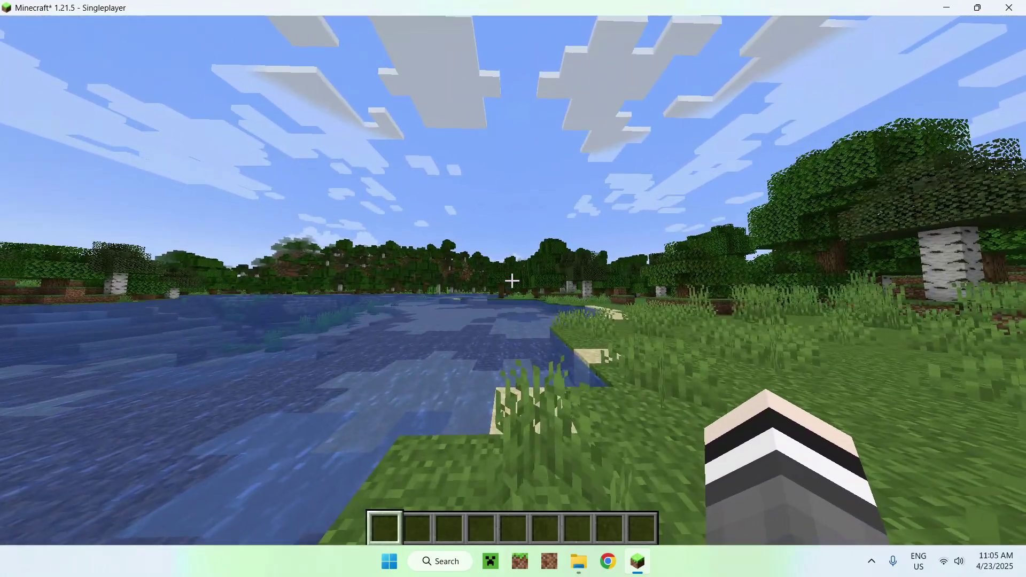
key("w")
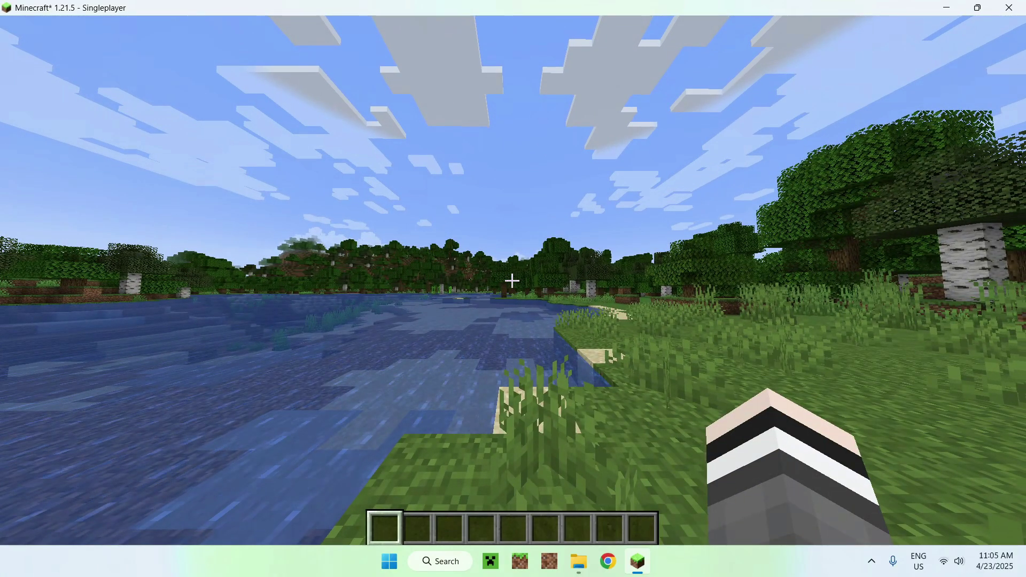
- Finish the Flashback recording and save the replay under its default name
key("Escape")
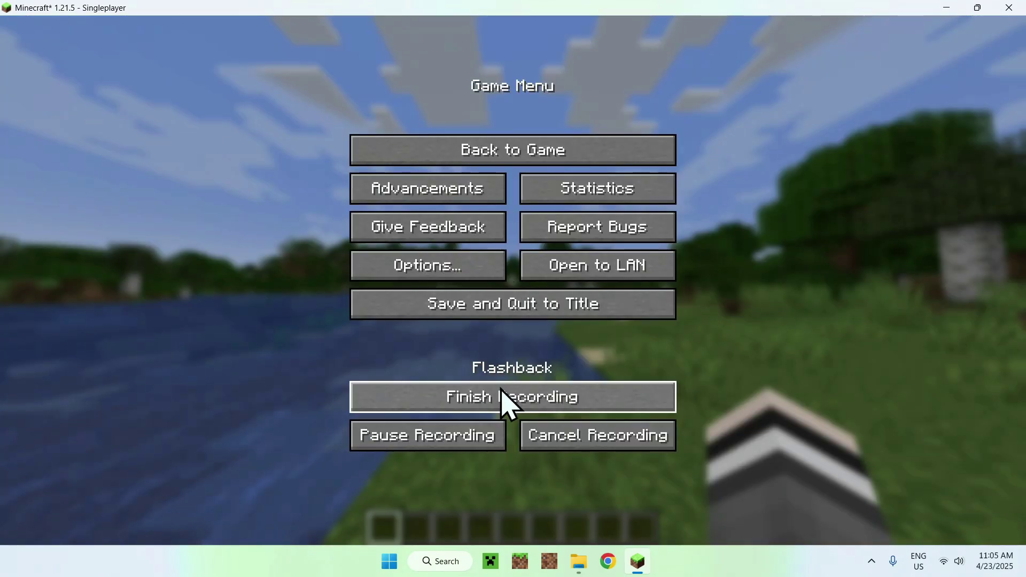
left_click(513, 409)
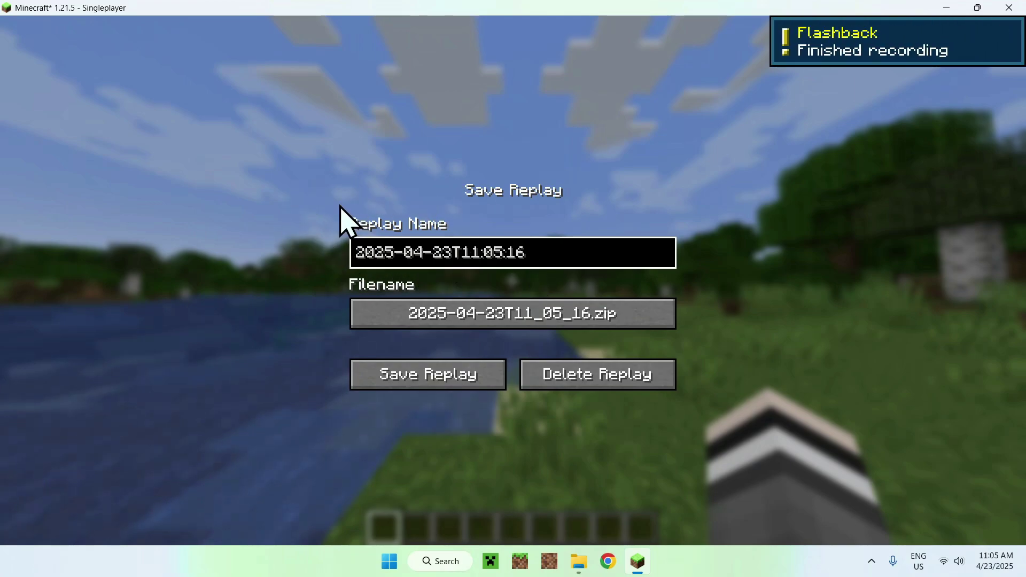
left_click(427, 392)
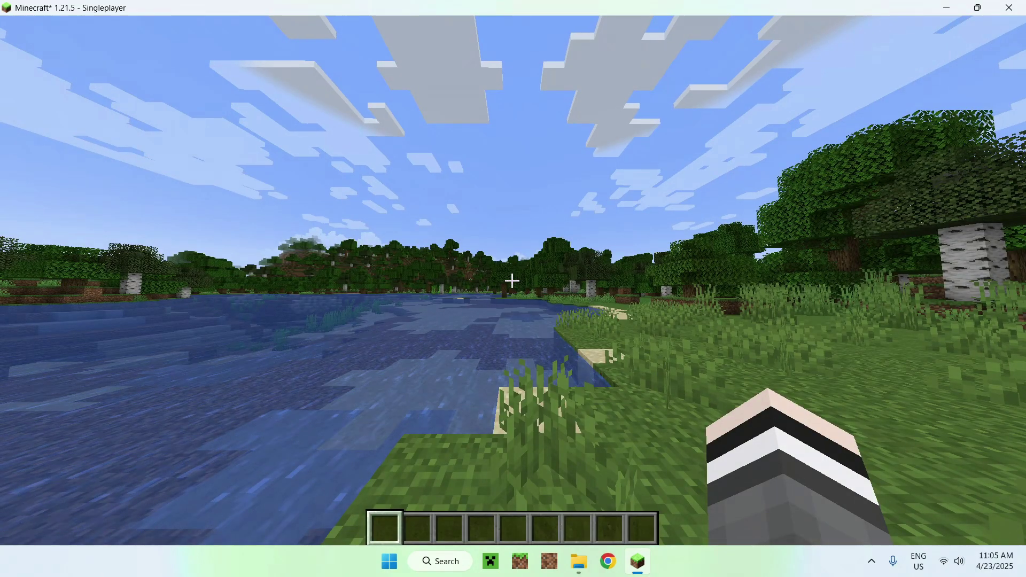
- Save and quit the world to the title screen, and open the saved replay in Flashback's replay editor
key("Escape")
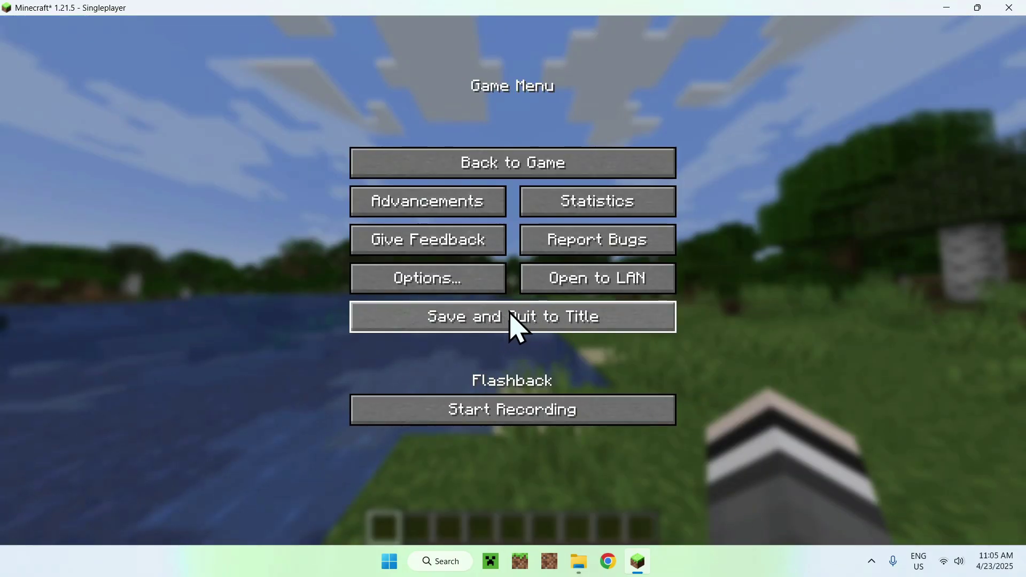
left_click(513, 323)
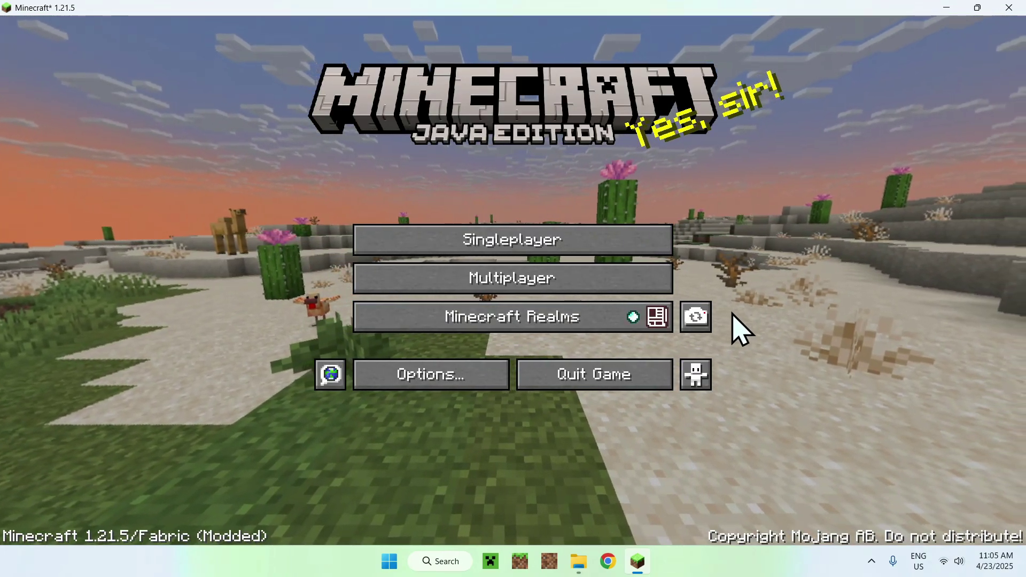
left_click(698, 324)
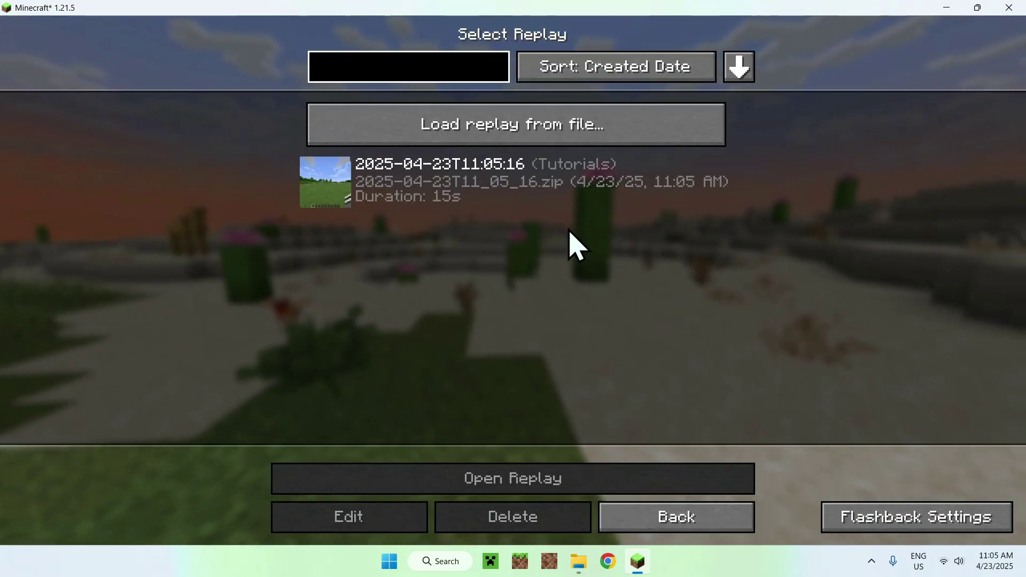
mouse_move(350, 179)
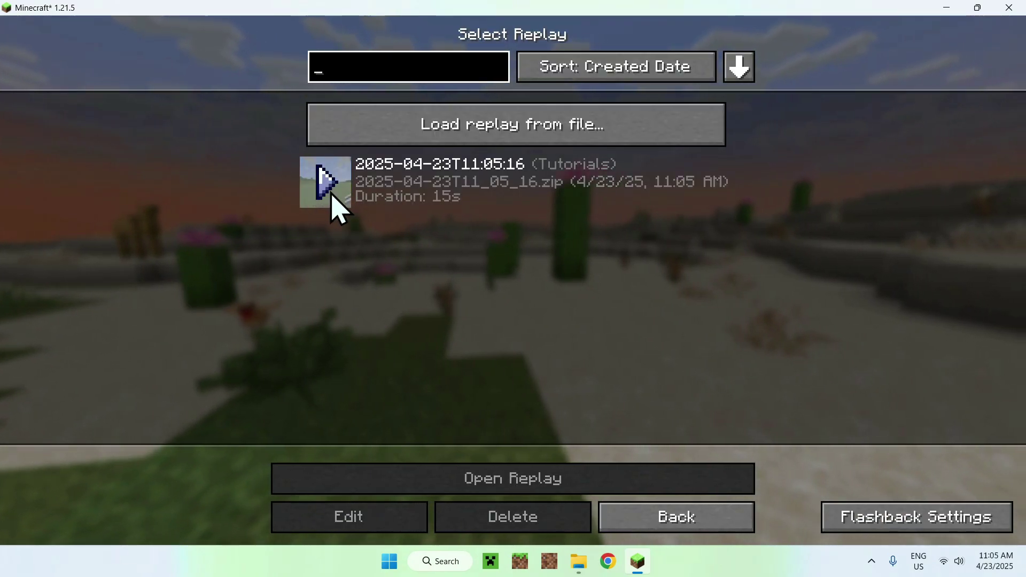
left_click(332, 196)
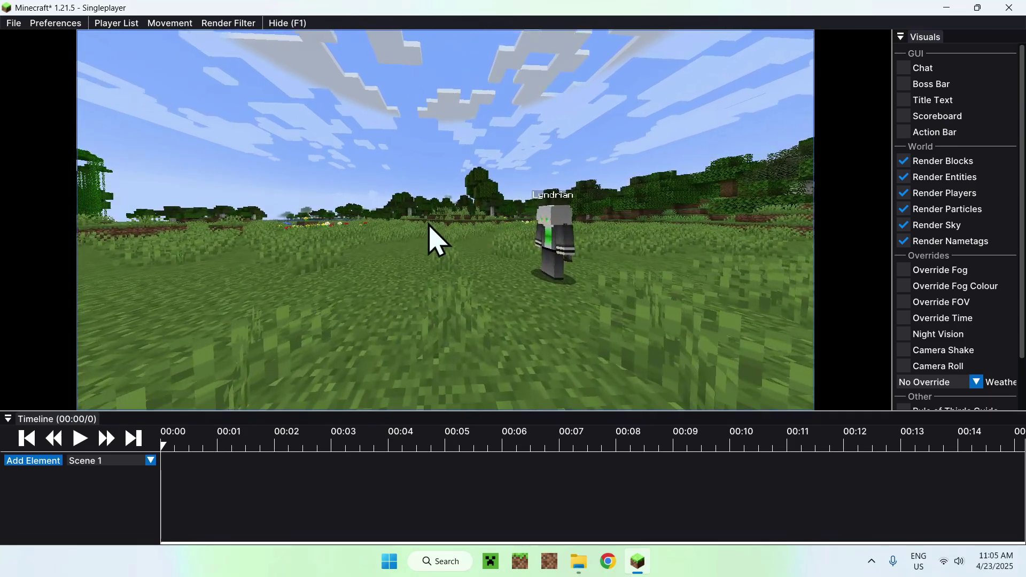
- Take control of the replay camera and fly it around the recorded player to view the scene from different angles
right_click(428, 229)
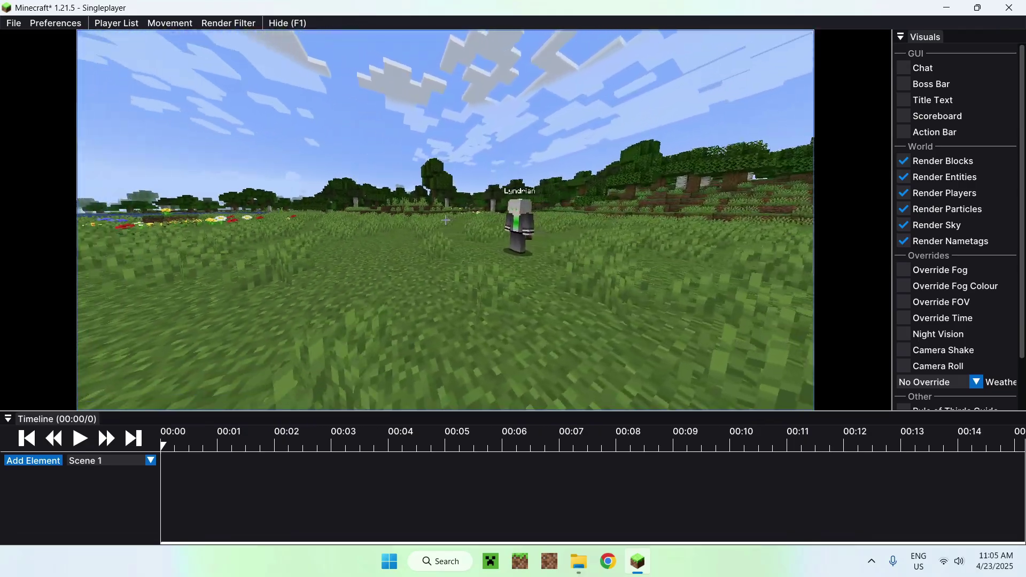
right_click(446, 237)
right_click(448, 223)
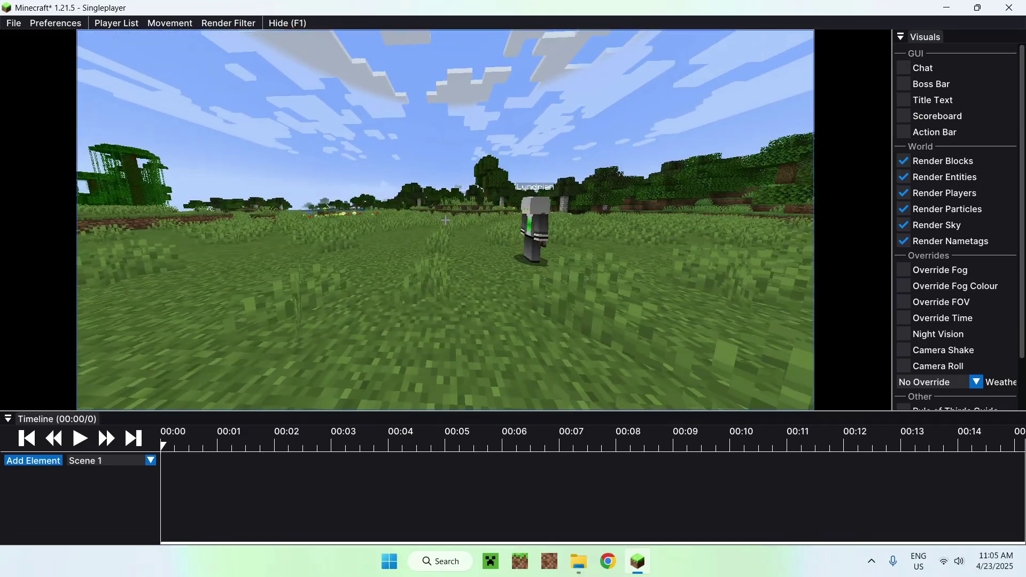
key("w")
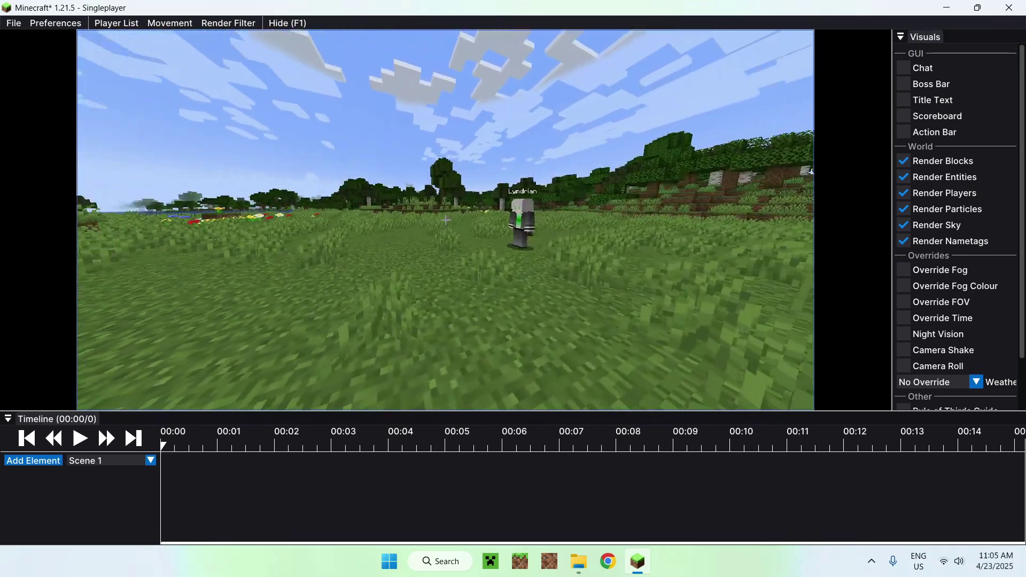
key("w")
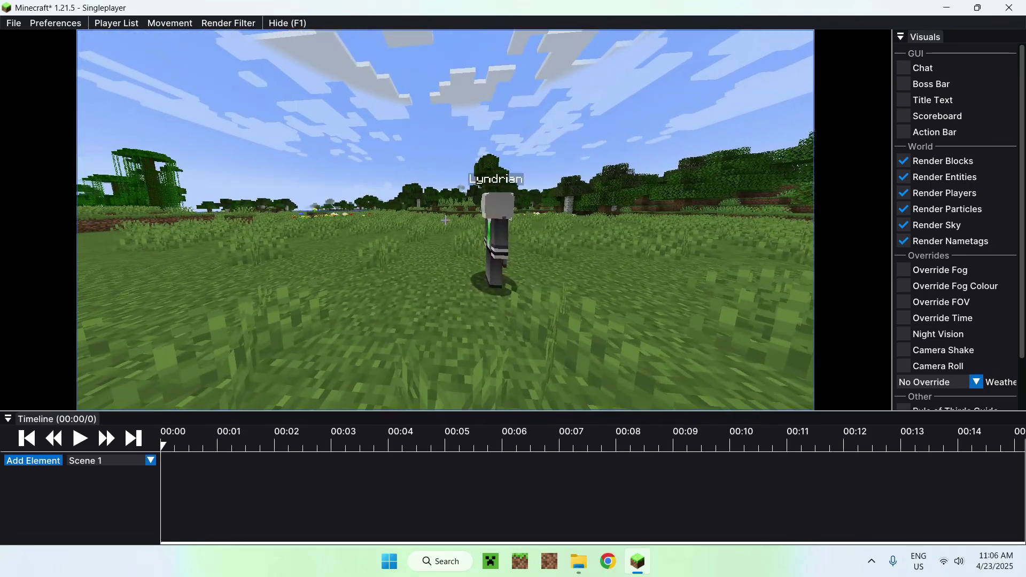
key("w")
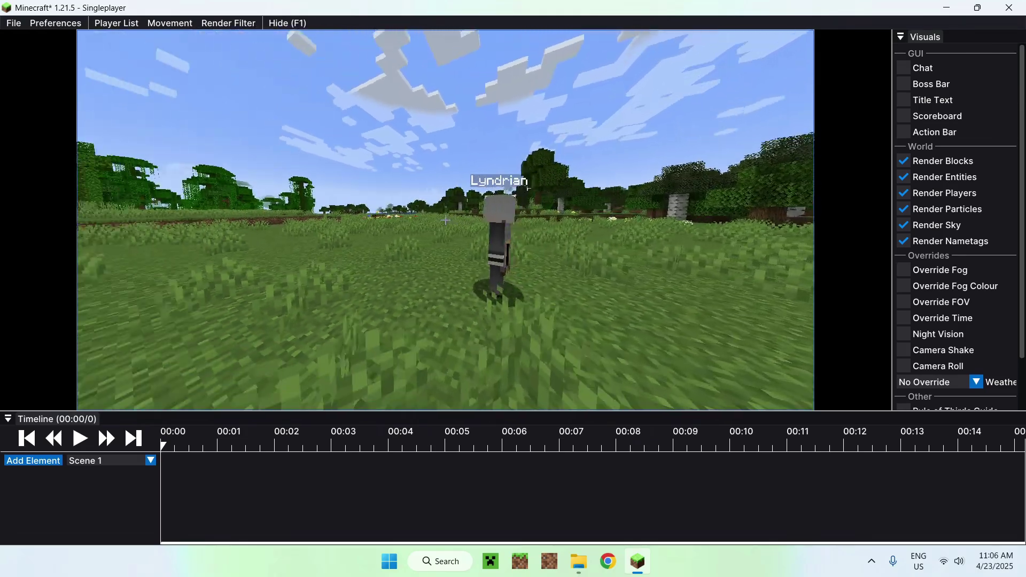
- Frame the camera behind the recorded player, add a Camera element to the timeline, and place its first keyframe at 00:00
key("s")
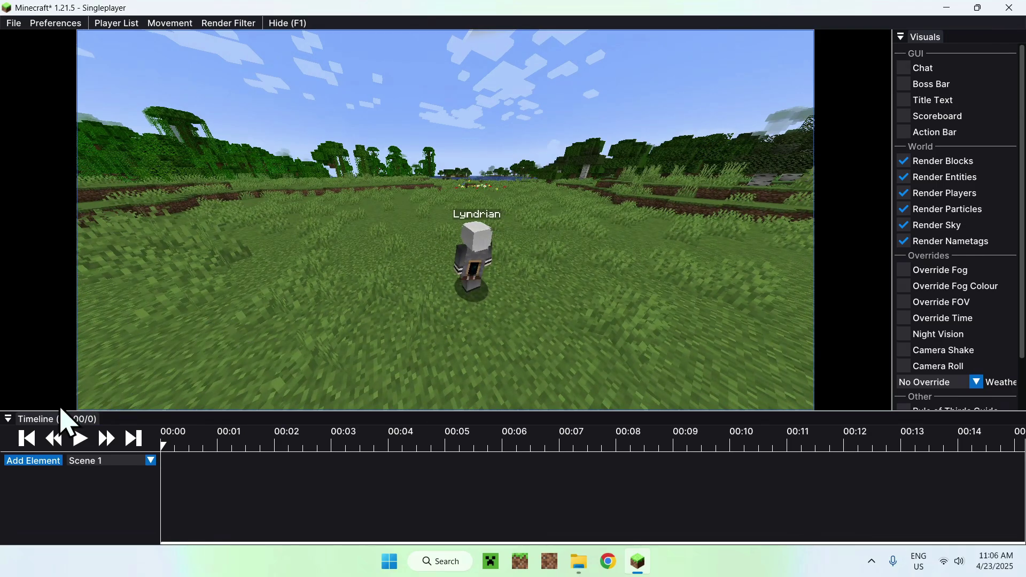
left_click(17, 463)
left_click(54, 453)
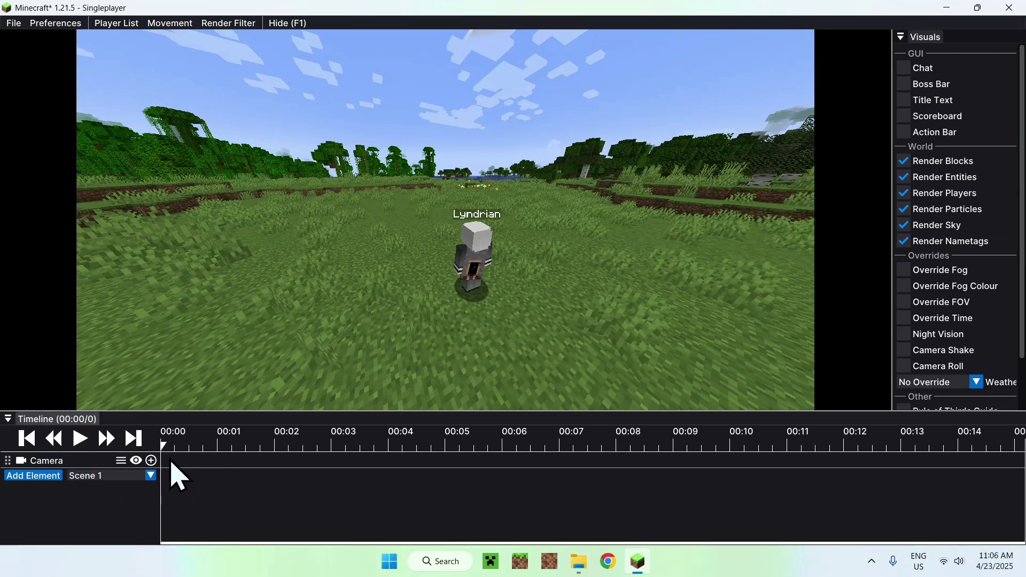
left_click(151, 461)
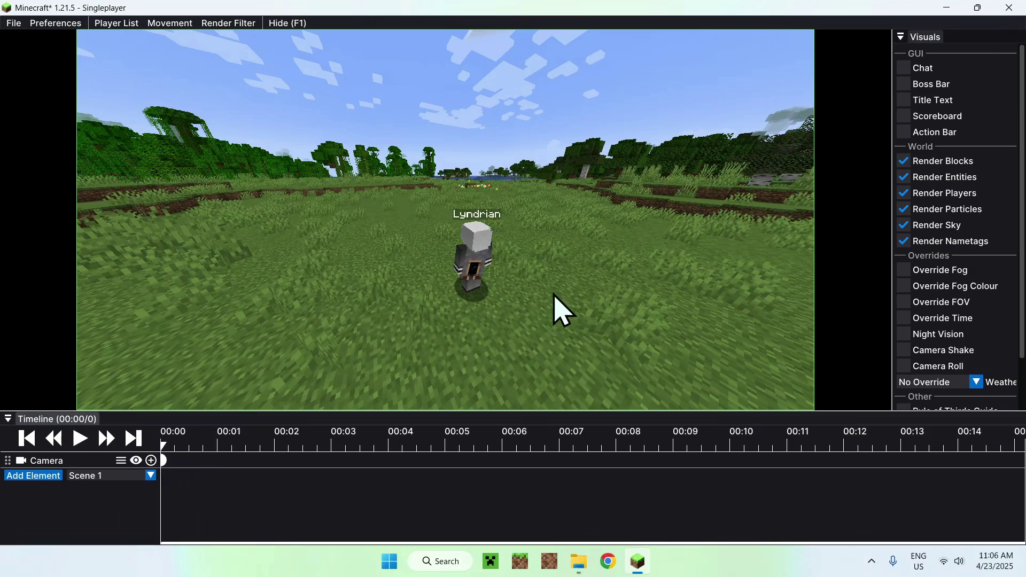
- Play the replay to just past 00:04, fly the camera up behind the player, and add a camera keyframe there
left_click(80, 438)
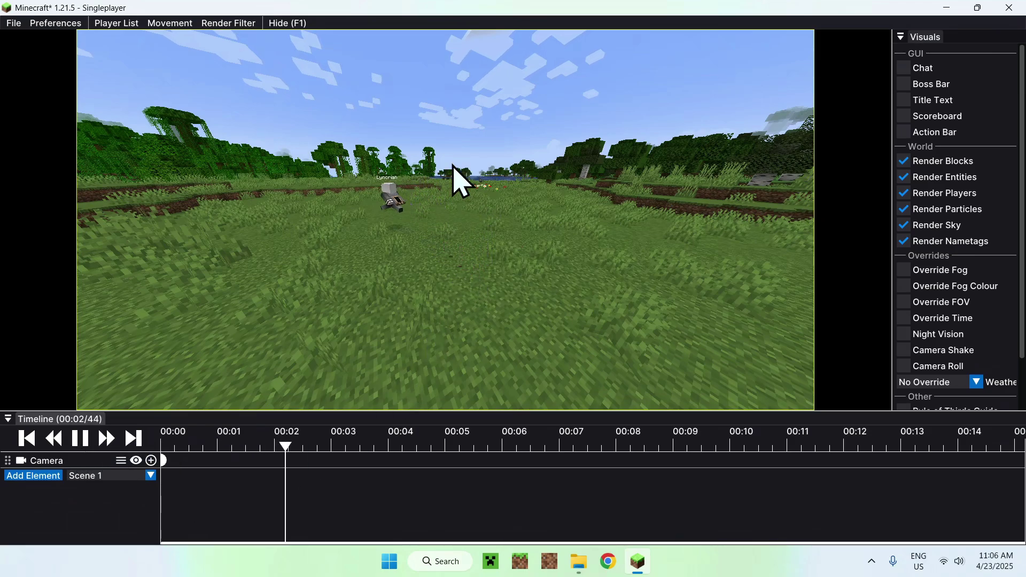
left_click(80, 438)
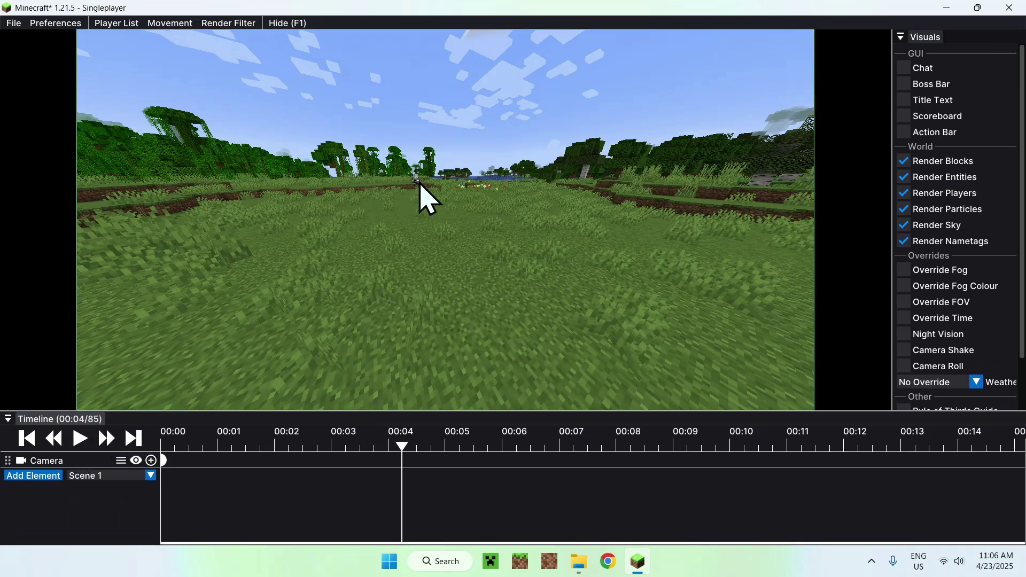
right_click(535, 213)
key("w")
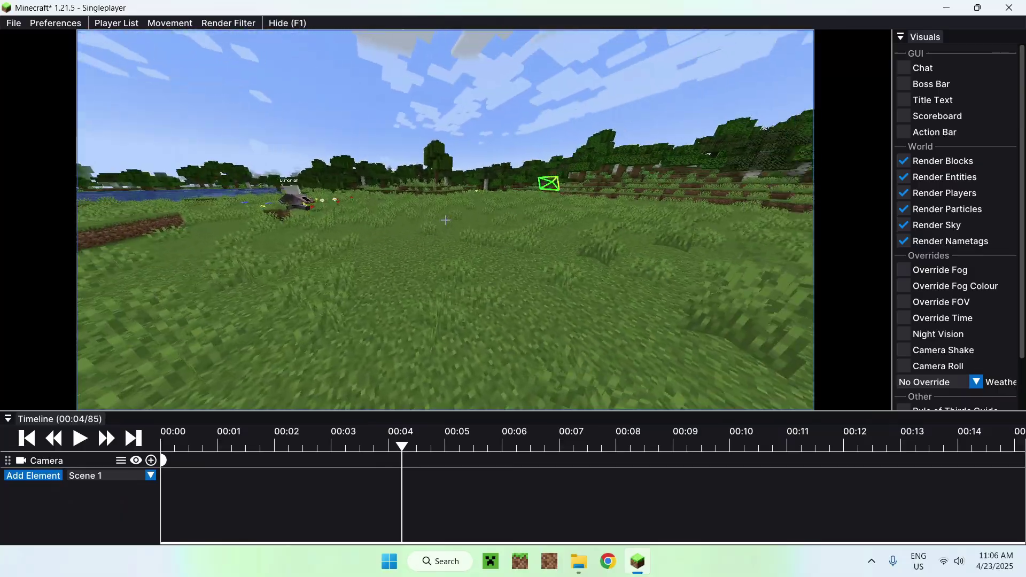
key("w")
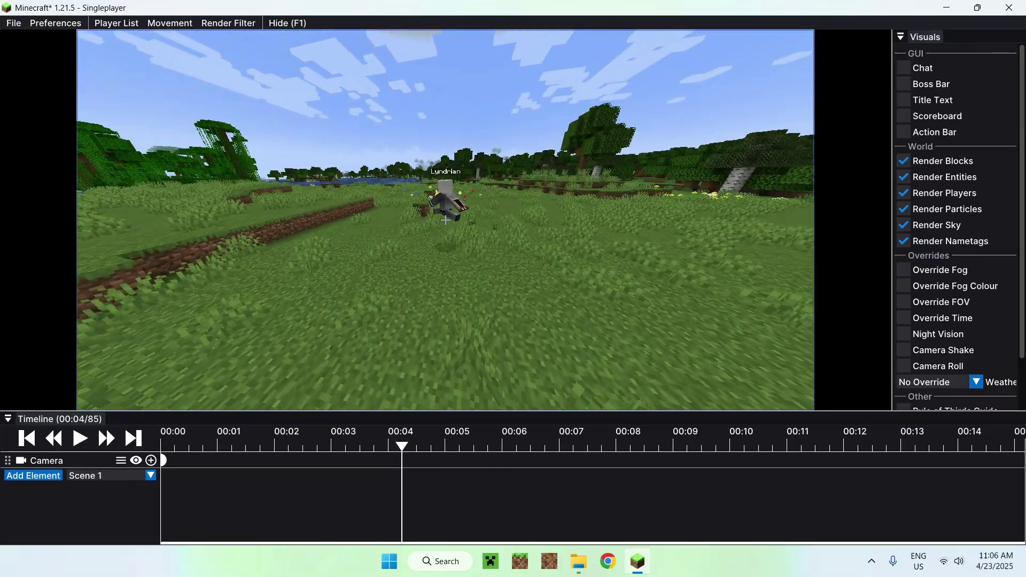
left_click(151, 462)
- Advance the replay to just before 00:08, bring the camera behind the running player, and add a third camera keyframe
right_click(406, 296)
key("s")
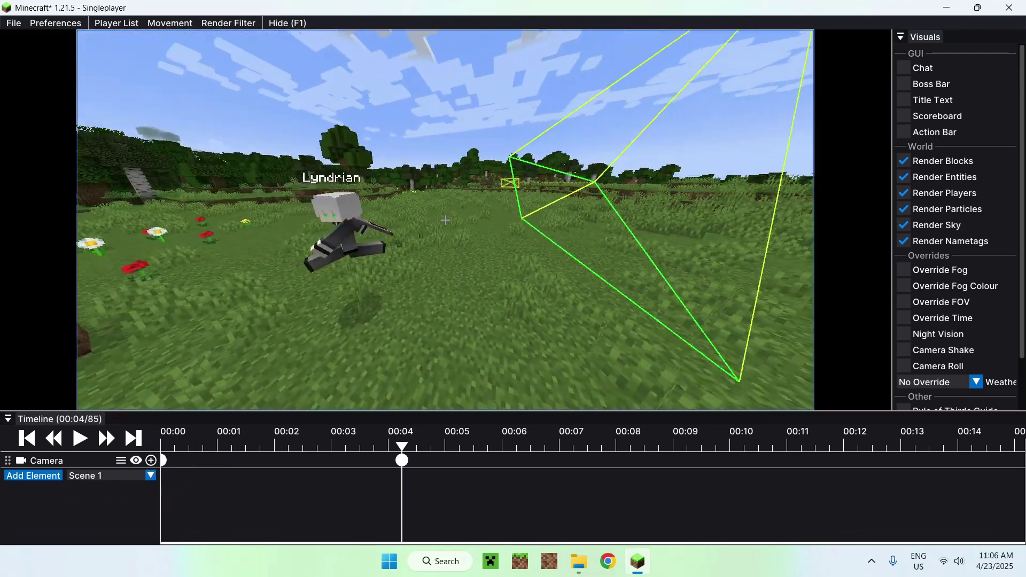
key("w")
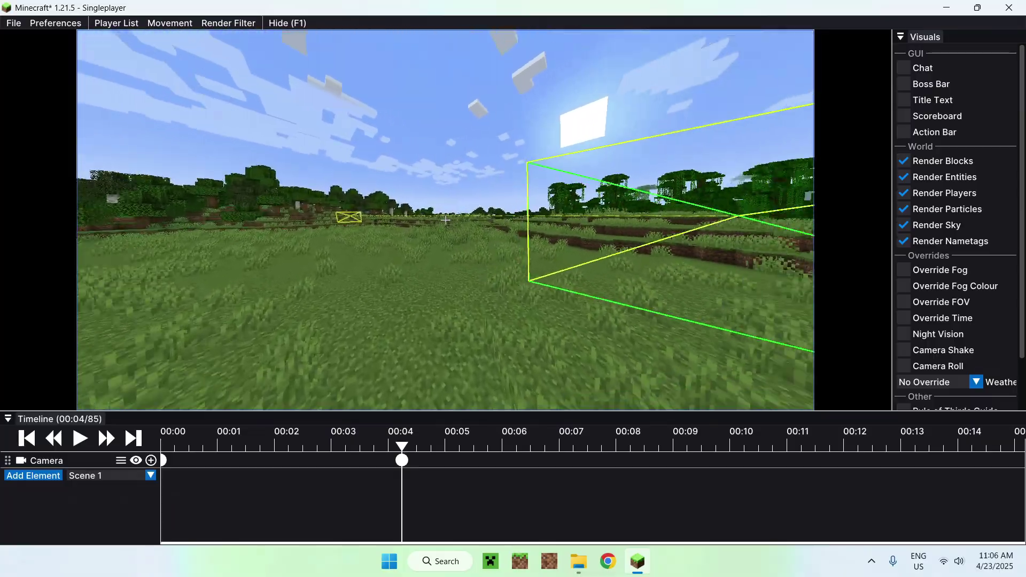
left_click(81, 439)
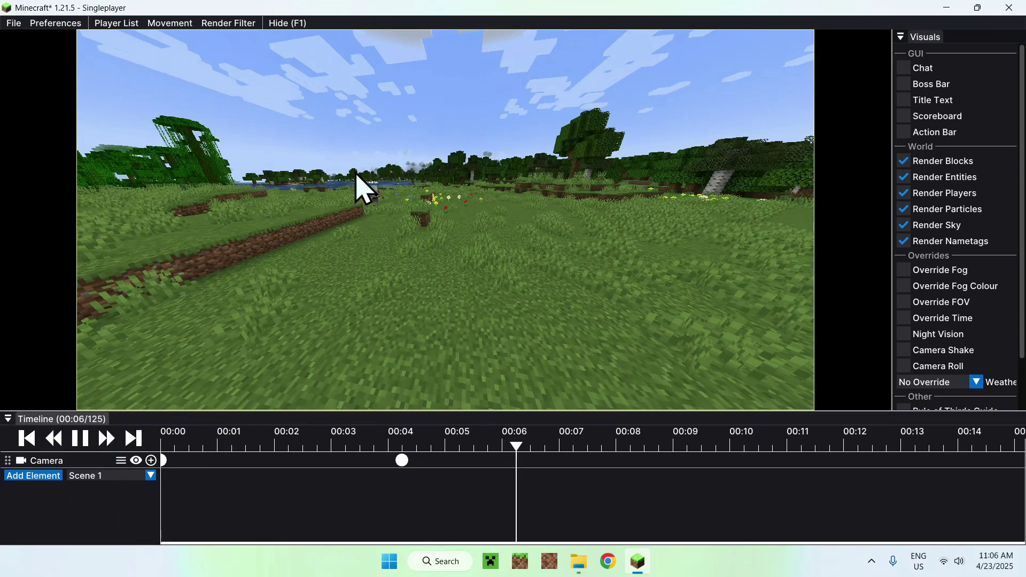
left_click(81, 443)
right_click(415, 287)
key("w")
key("w")
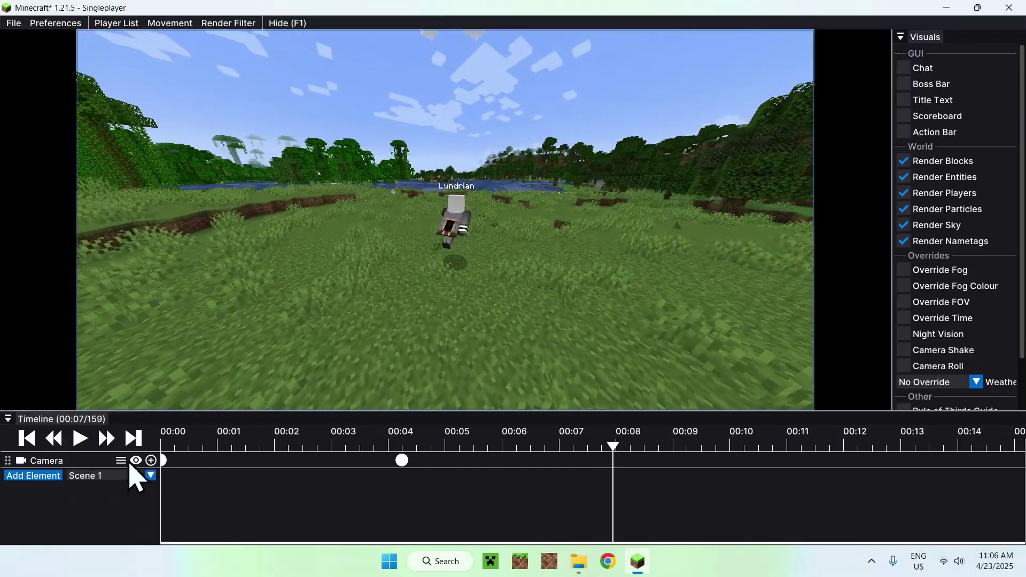
left_click(152, 461)
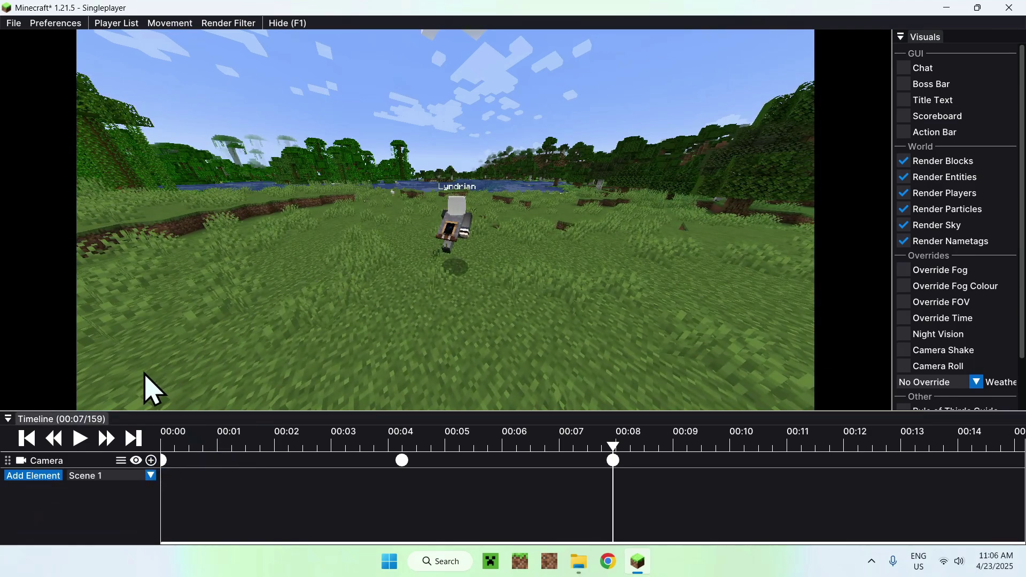
- Advance the replay to just before 00:12, fly the camera behind the player at the lakeshore, and add a fourth camera keyframe
left_click(80, 439)
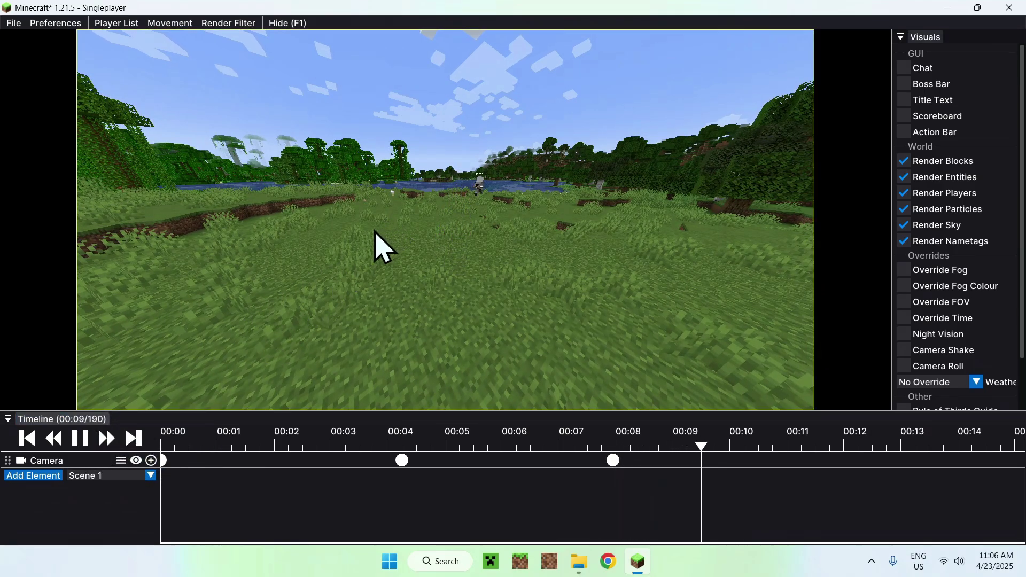
left_click(85, 453)
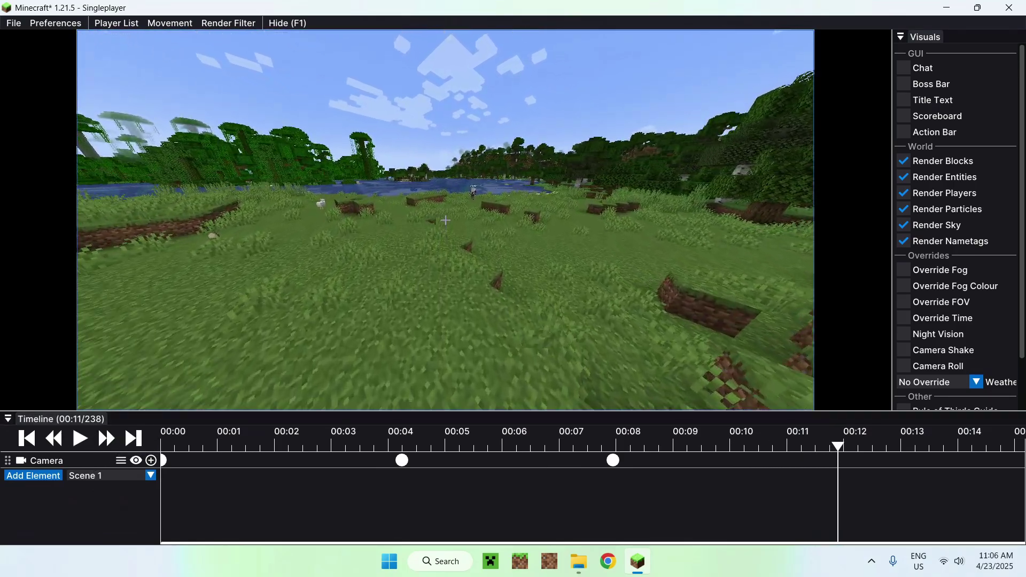
key("w")
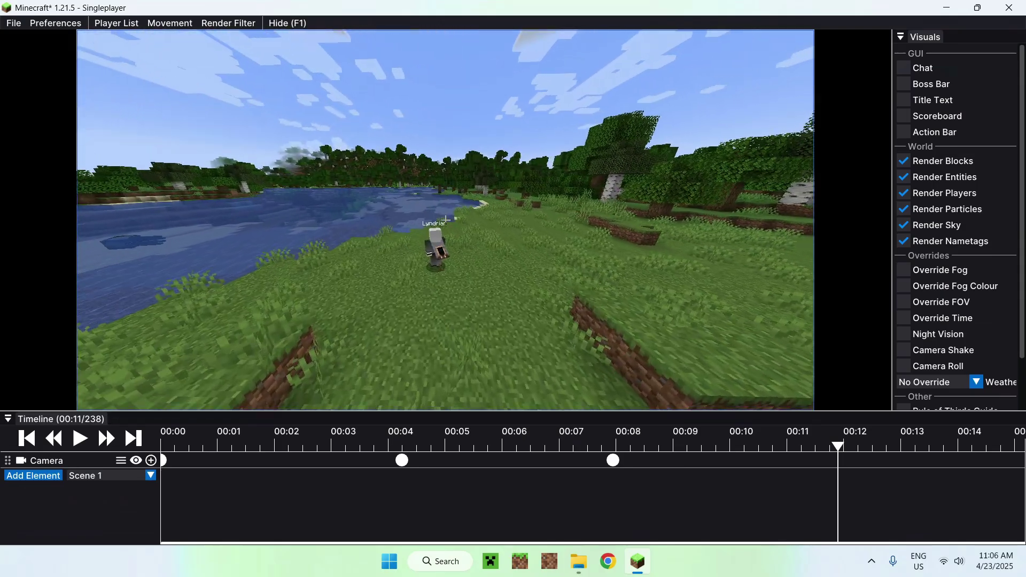
left_click(152, 460)
- Advance the replay to just past 00:13, place the camera over the lake facing the player, and add a fifth camera keyframe
left_click(80, 438)
left_click(80, 438)
key("w")
key("s")
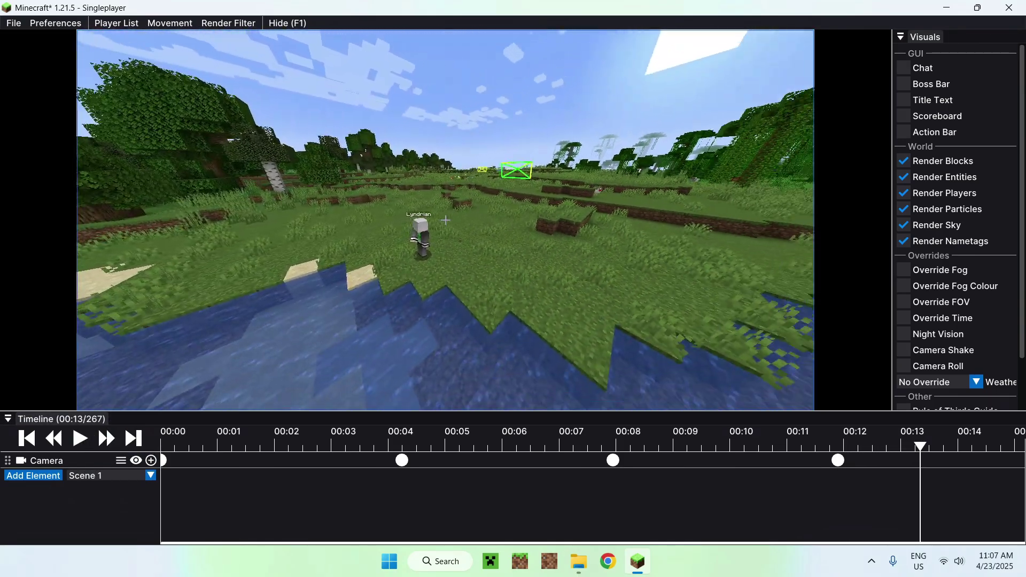
key("w")
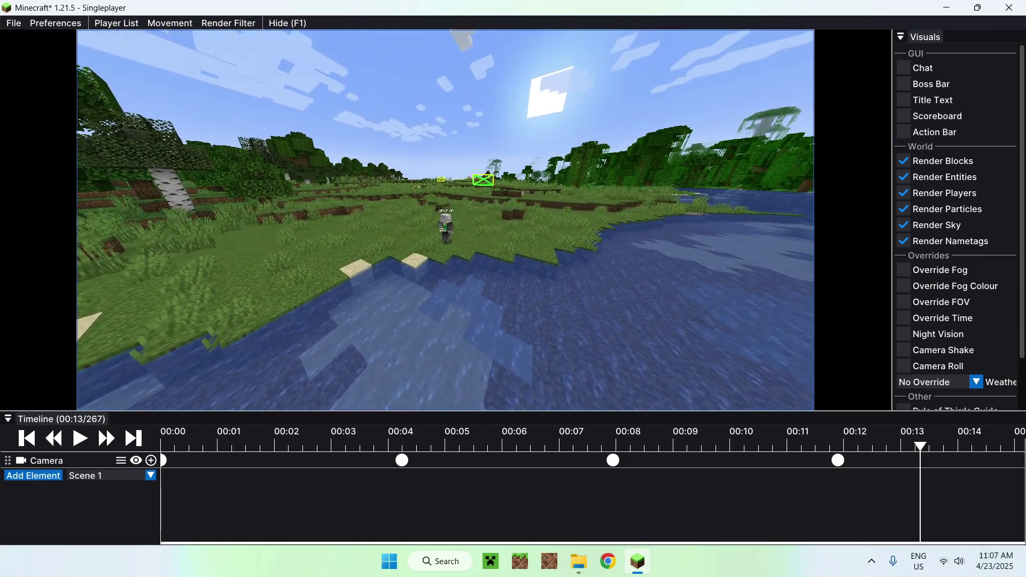
left_click(152, 461)
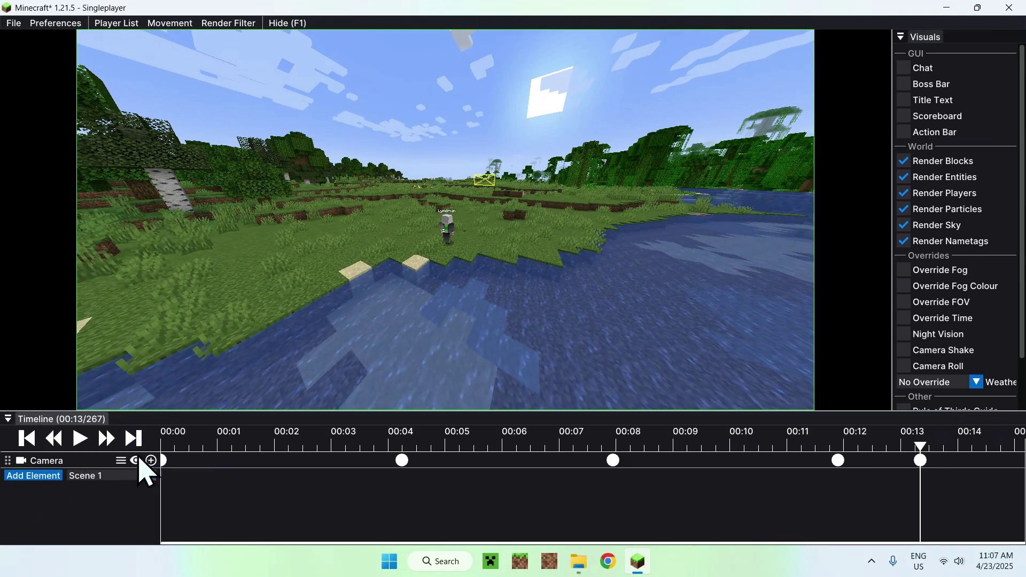
- Inspect the camera path from a distance, and play the replay from the beginning past the last keyframe to preview the animation
right_click(300, 235)
key("w")
key("s")
key("s")
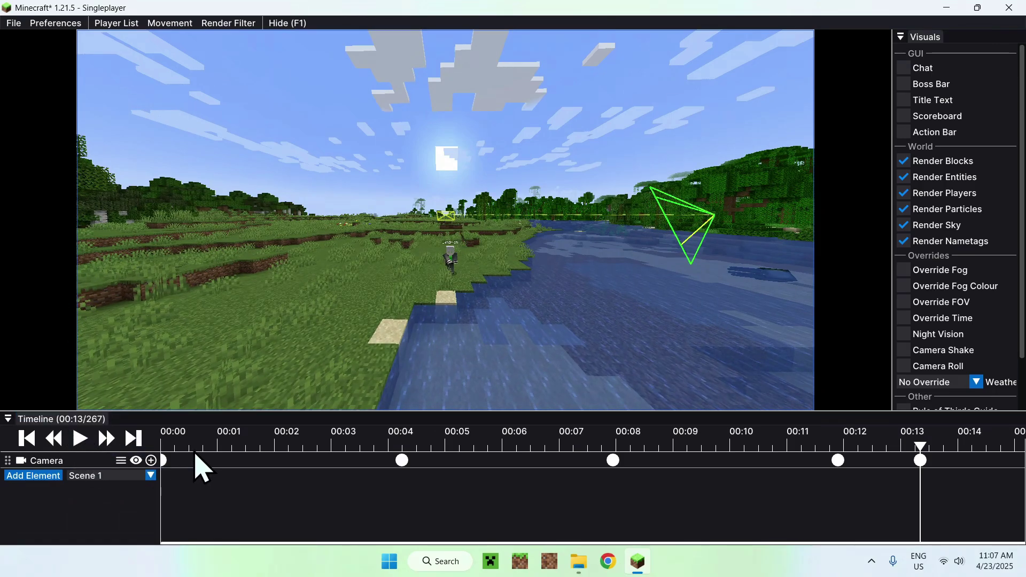
left_click(182, 460)
left_click(81, 440)
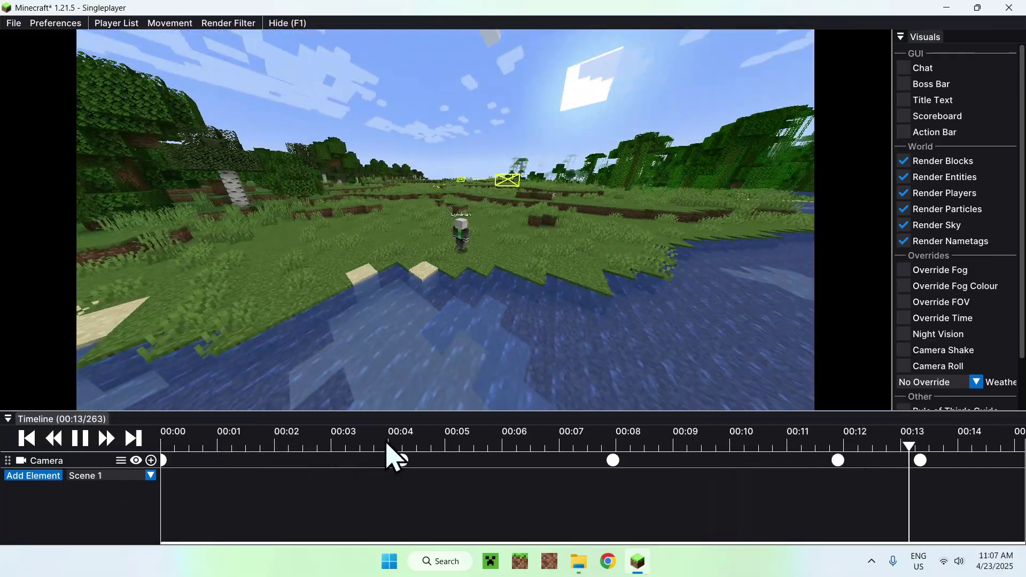
left_click(83, 442)
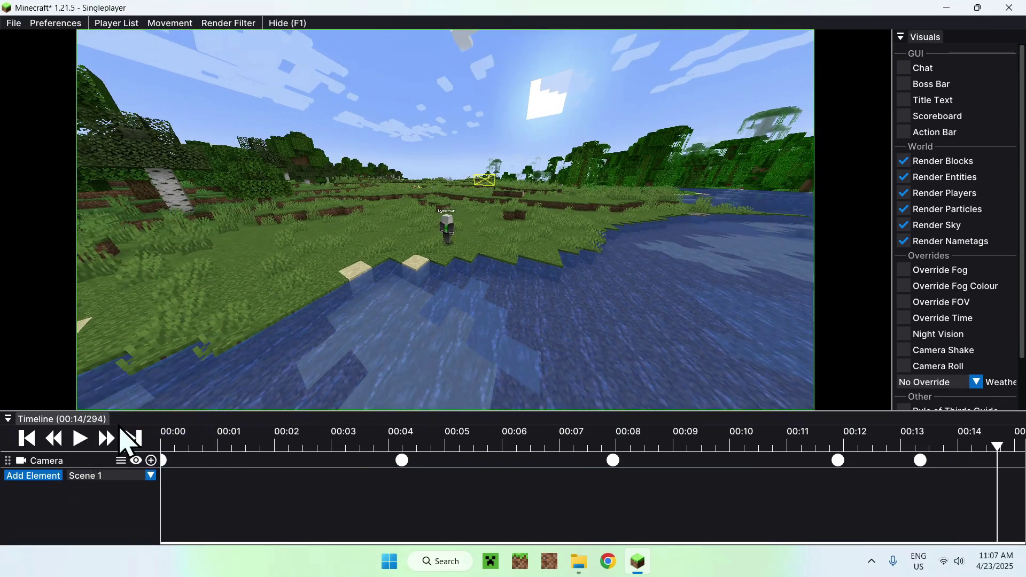
- Export the replay as a 1920 x 1080, 60 fps MP4 with the default settings, saved in Downloads as 2025-04-23T11_08_02.mp4
left_click(16, 25)
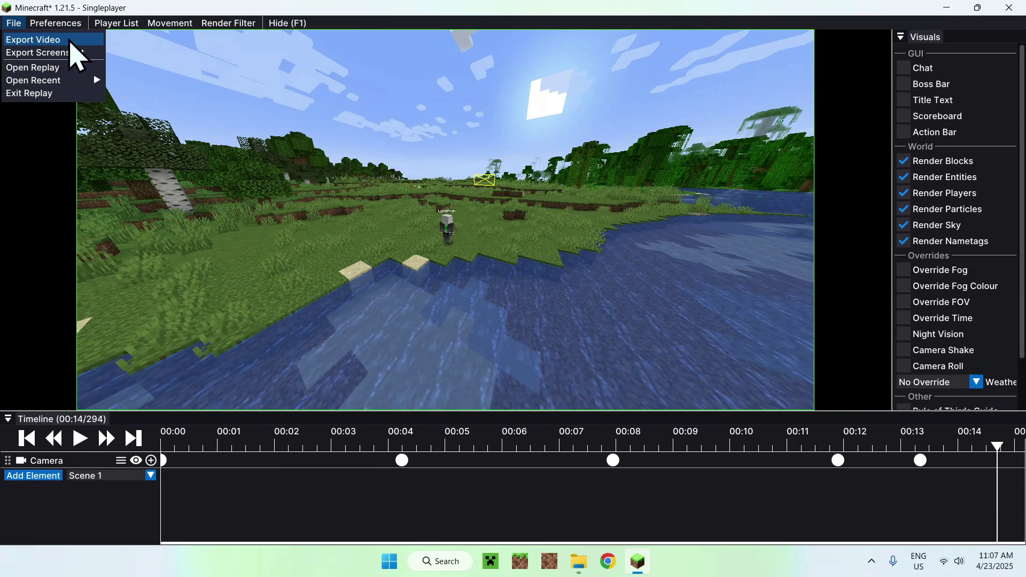
left_click(70, 41)
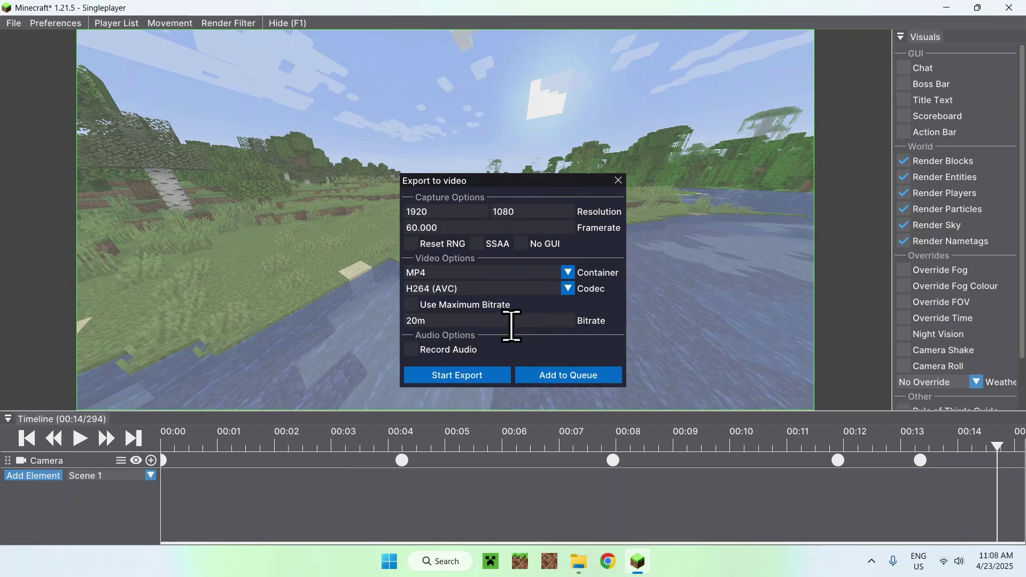
left_click(455, 376)
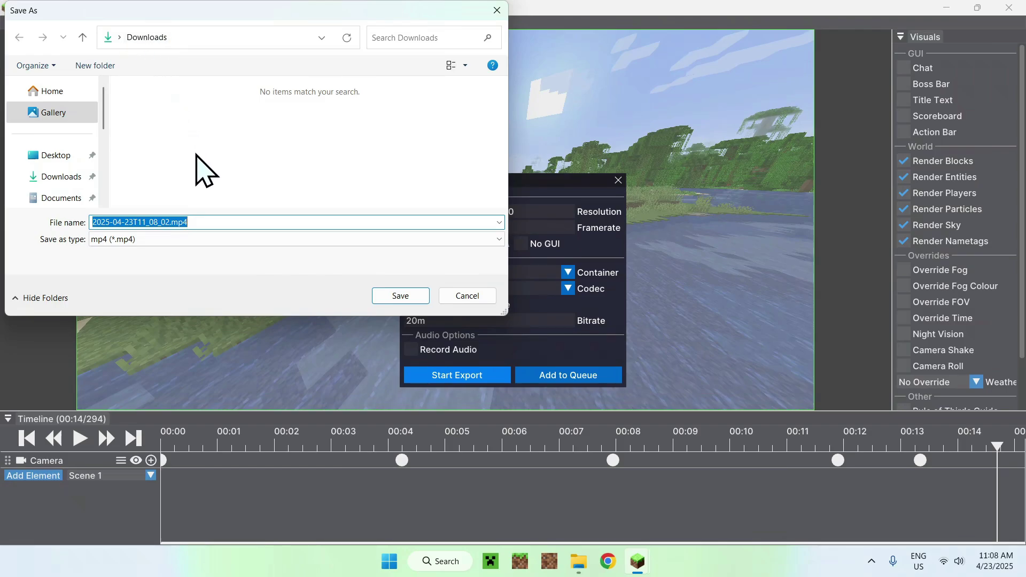
left_click(400, 297)
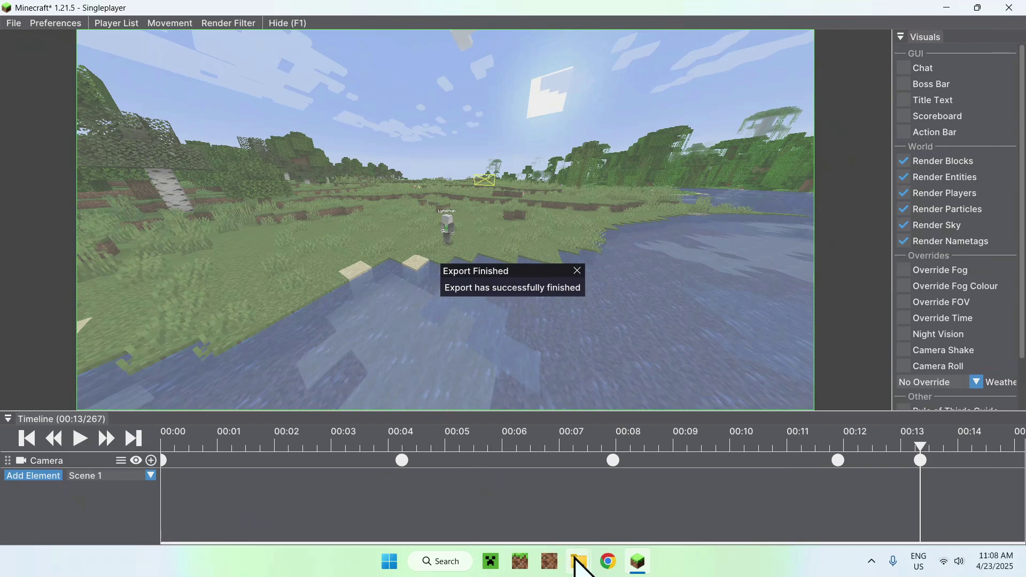
- Switch to the Downloads folder in File Explorer to locate the exported MP4
mouse_move(579, 567)
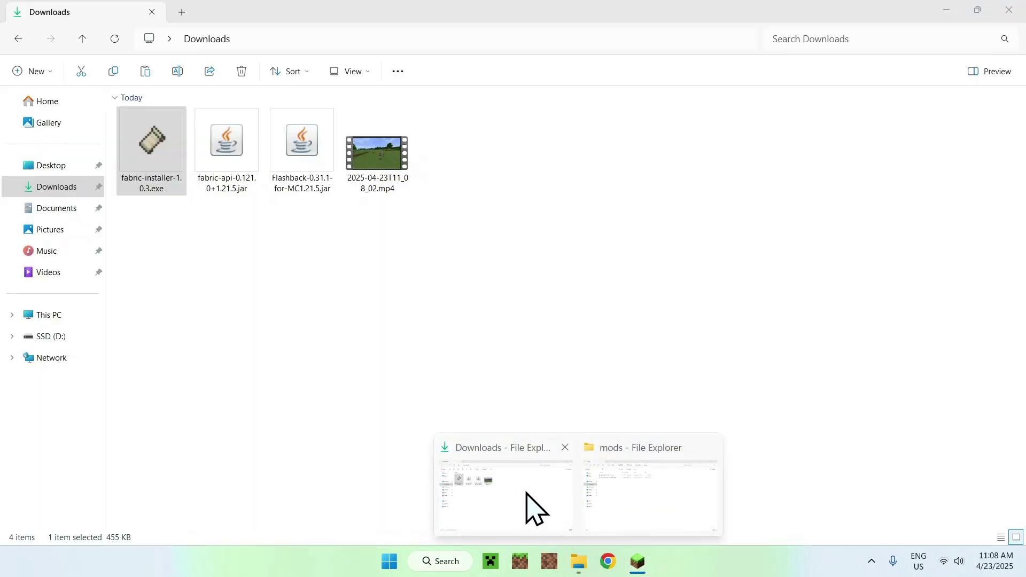
left_click(529, 508)
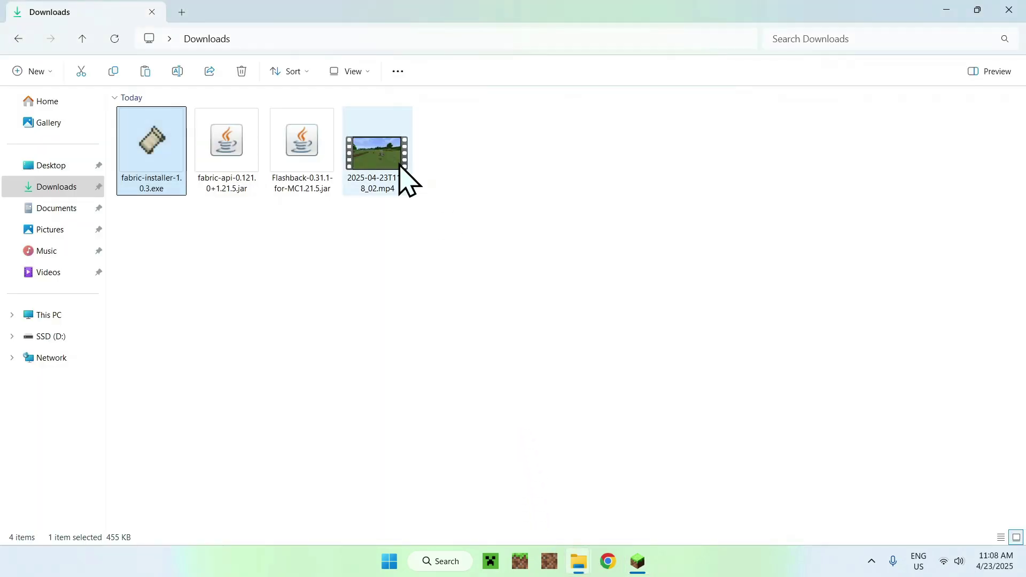